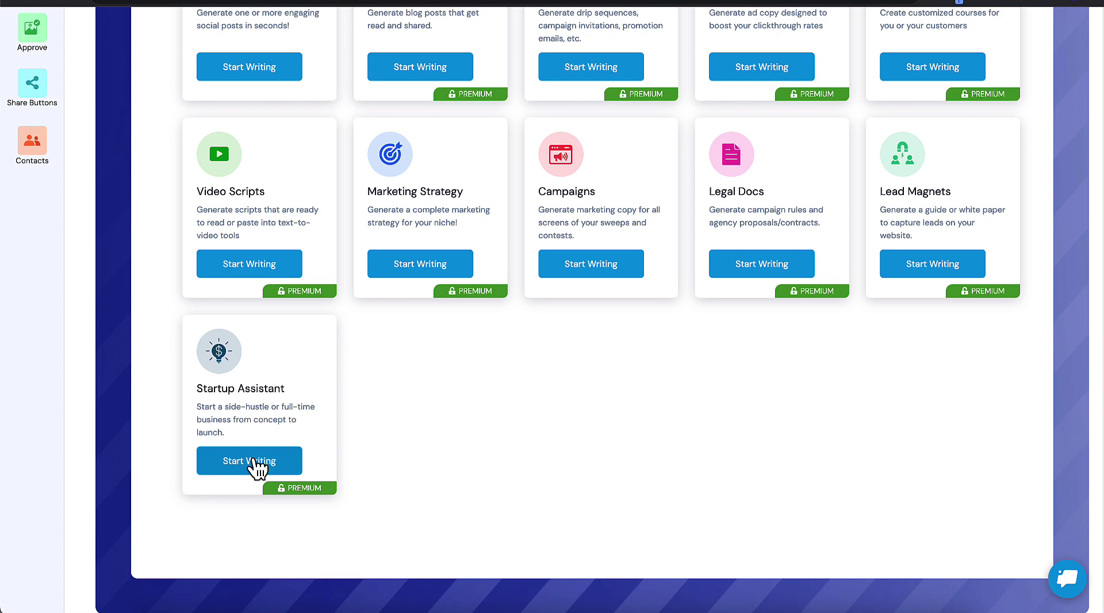
Step: Launch the Startup Assistant beside ChatGPT and set ChatGPT to GPT-4 after briefly checking GPT-3.5
left_click(258, 467)
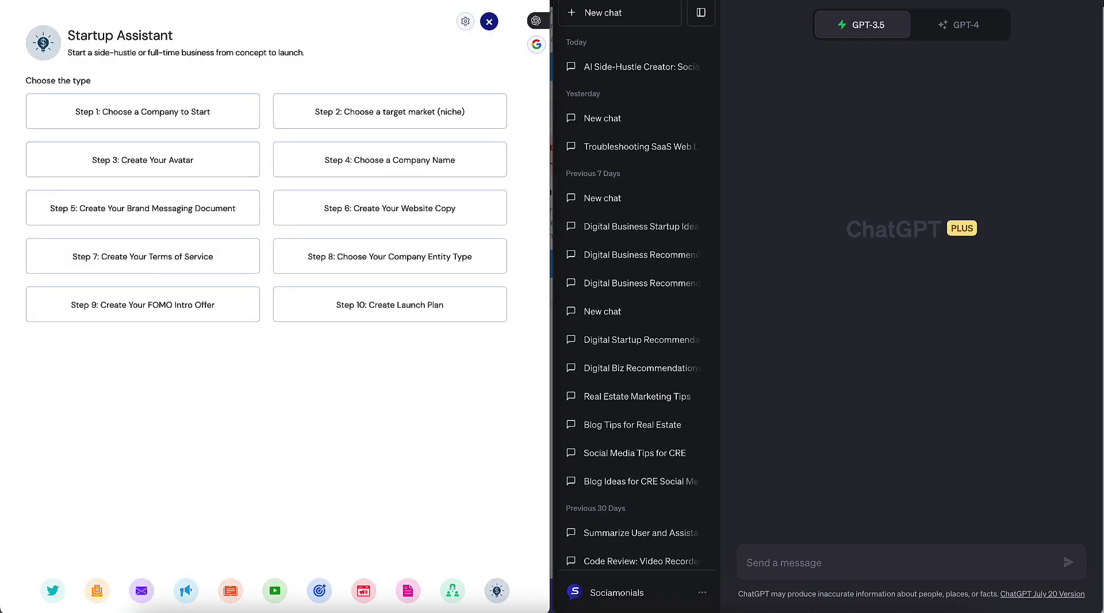
left_click(962, 32)
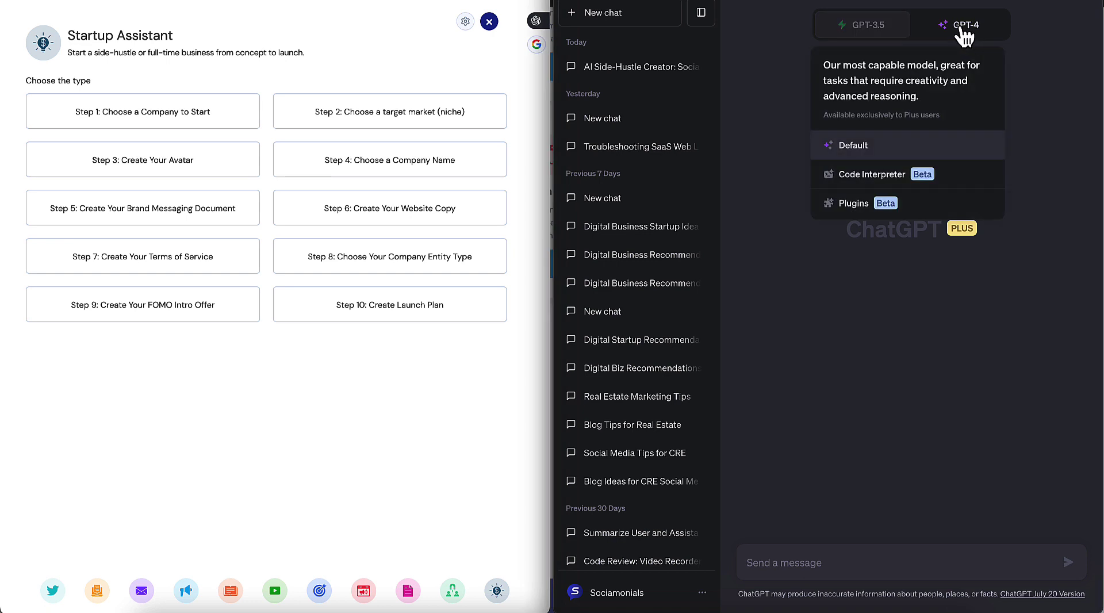
left_click(884, 34)
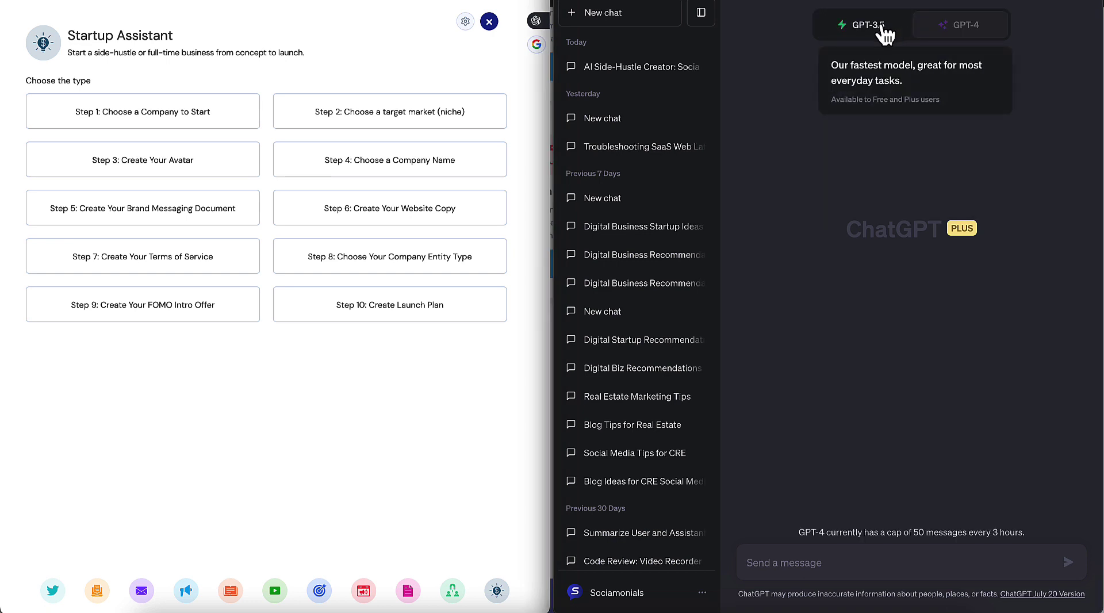
left_click(985, 34)
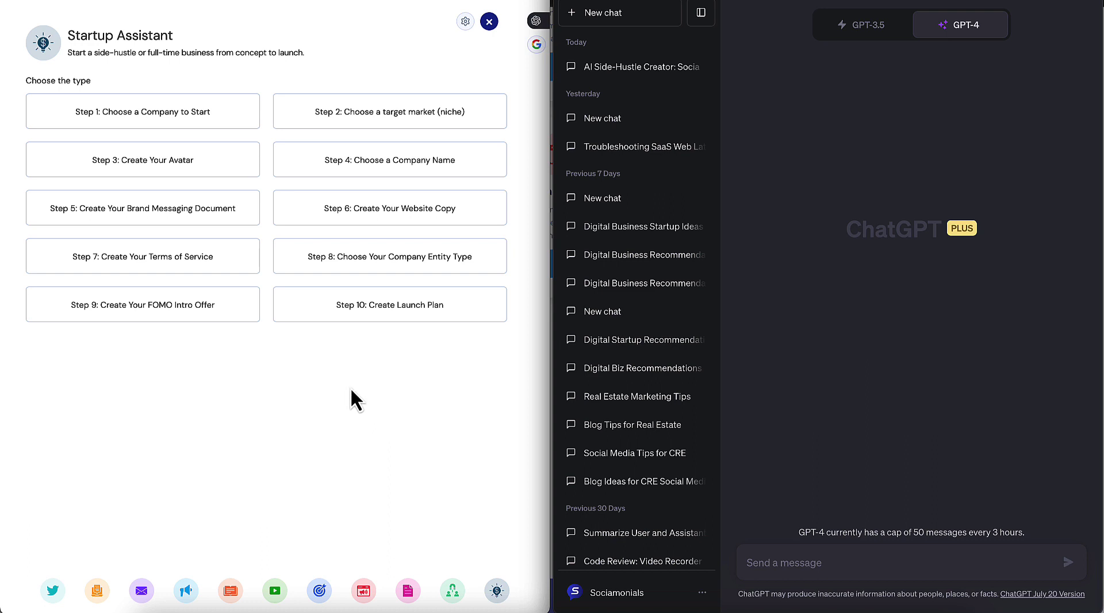
Step: Open the 'Step 1: Choose a Company to Start' form with its prefilled prompt template
left_click(140, 119)
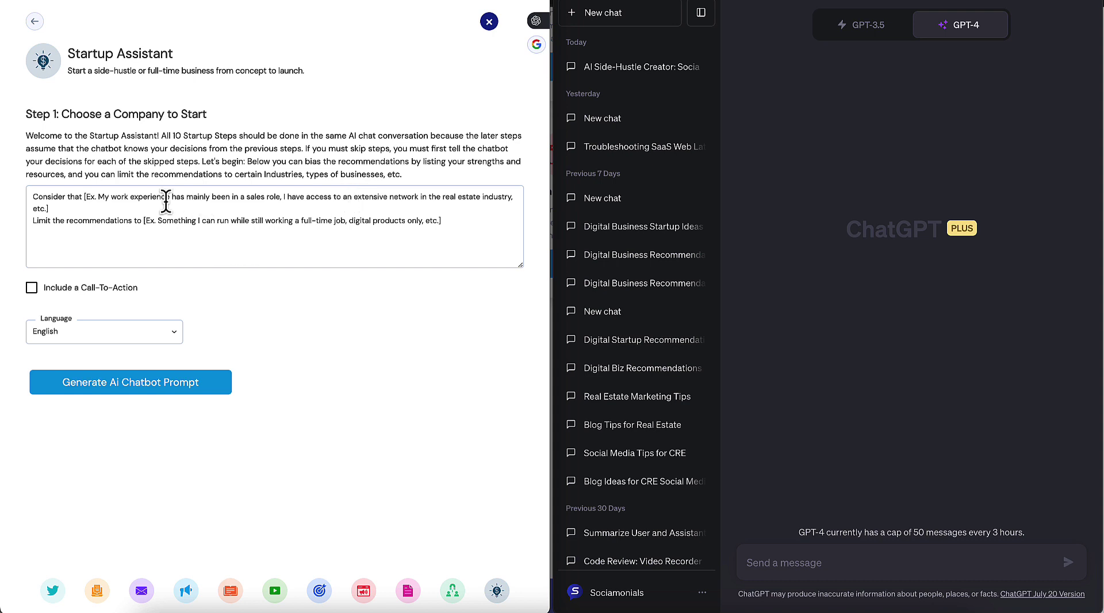
Step: Replace the examples with 'I've had 30 years of marketing management experience.' and a digital-products-only limit
left_click_drag(86, 199, 49, 210)
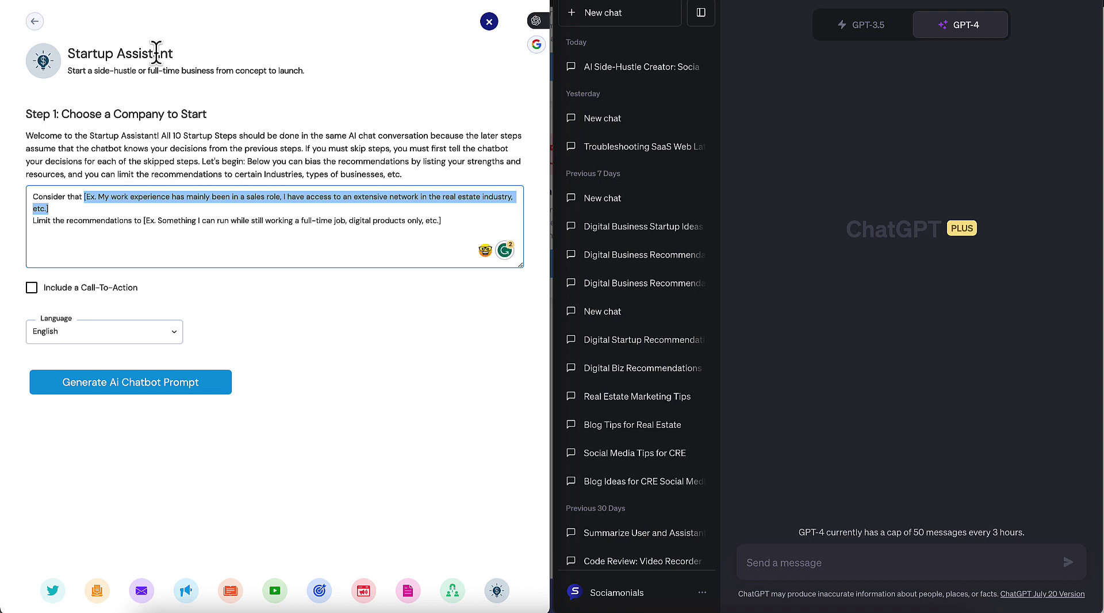
type("I've had ")
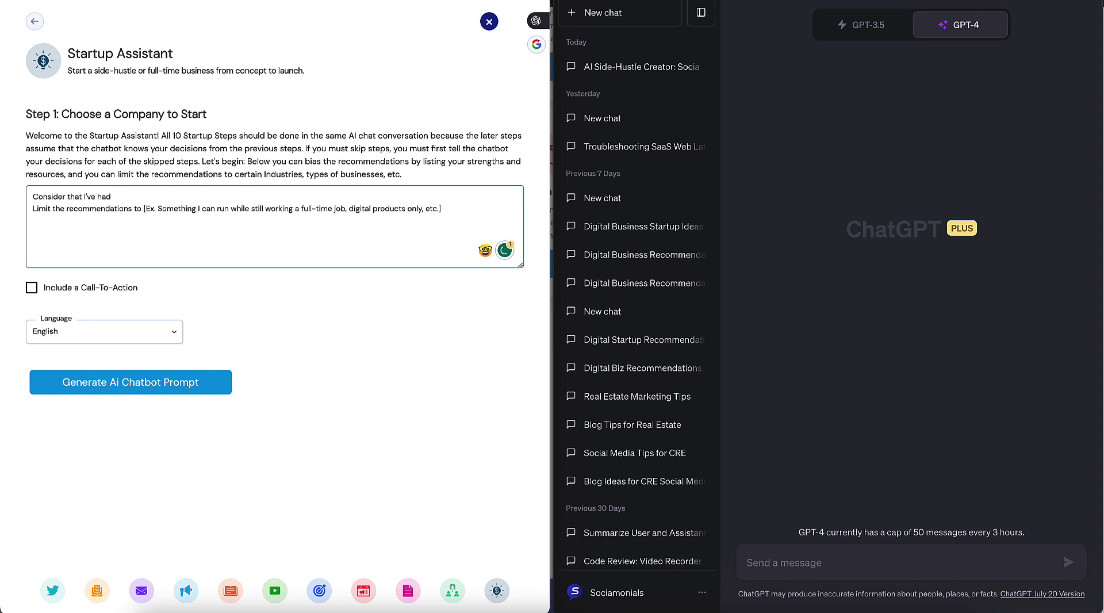
type("30 years of marketing manageme")
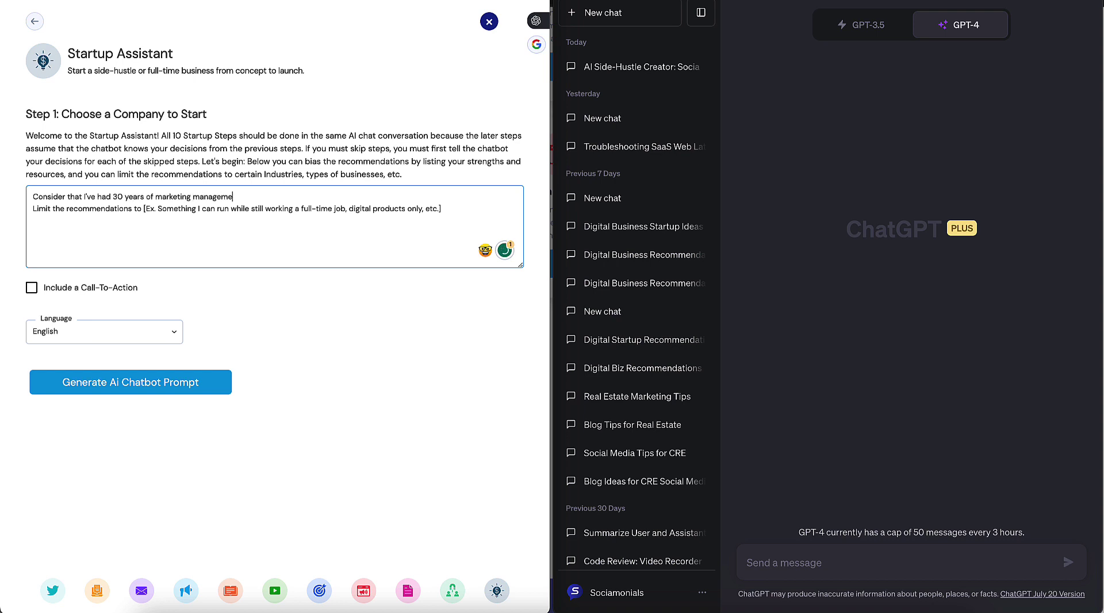
type("nt experience.")
left_click_drag(444, 209, 143, 208)
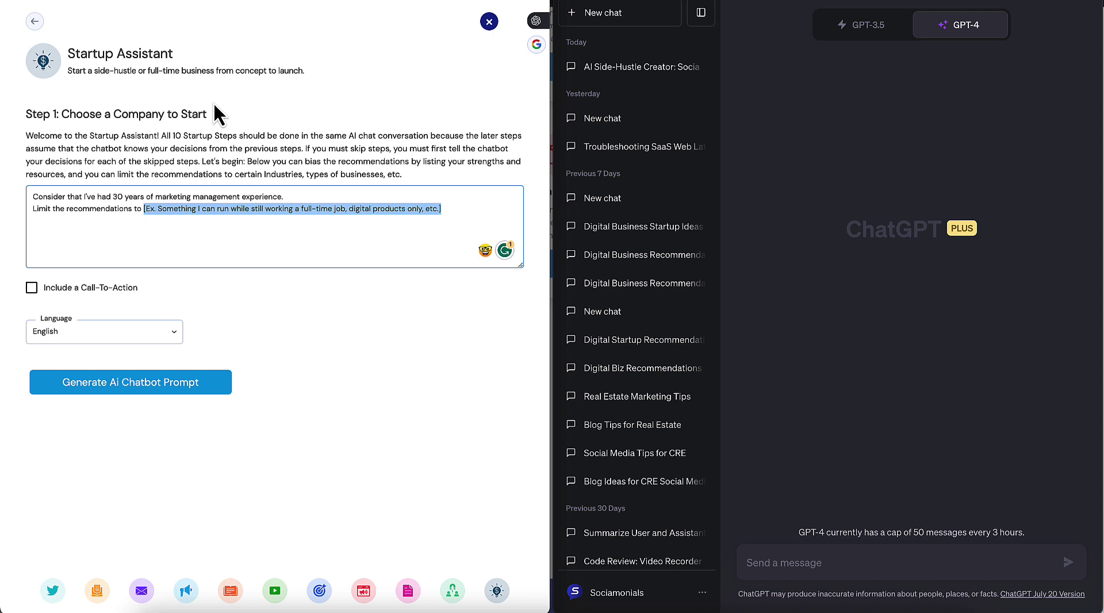
type("digital products or")
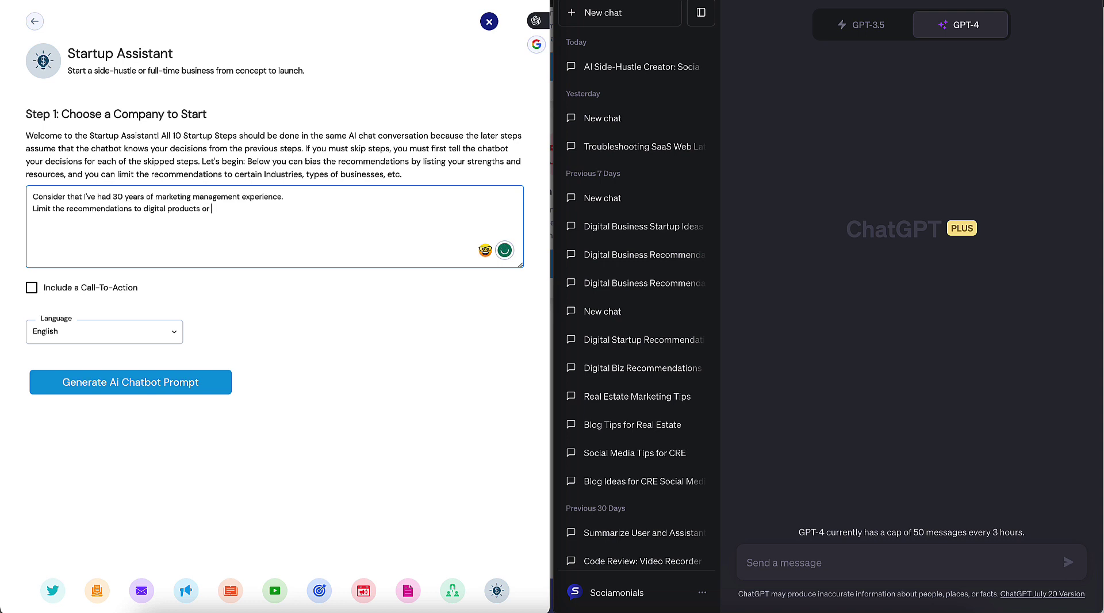
type("es only.")
Step: Generate the company-type prompt and send it to ChatGPT for ten digital business ideas
left_click(129, 385)
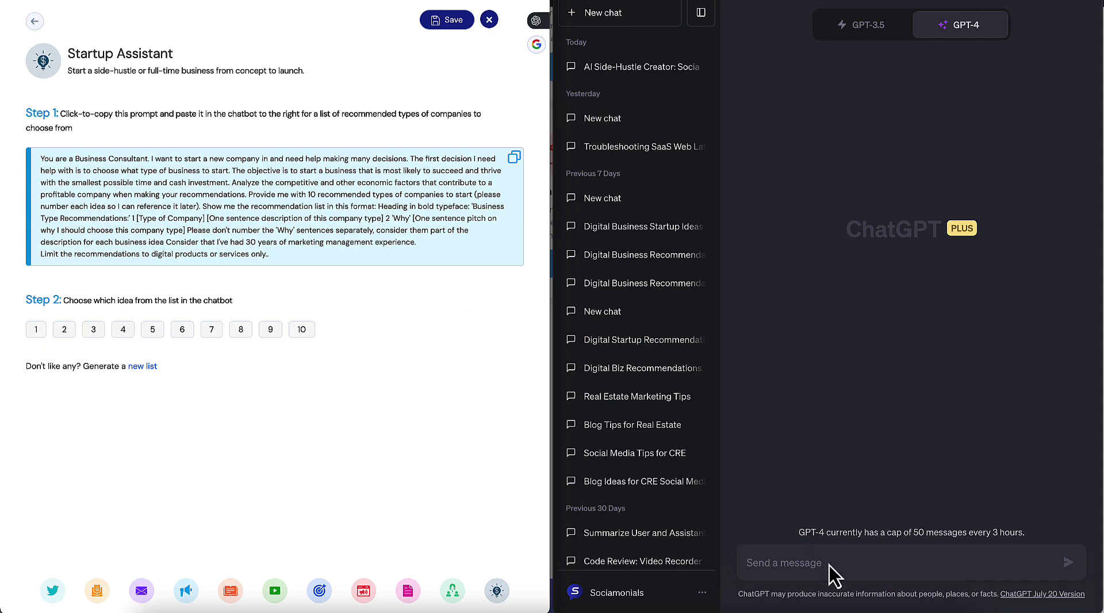
left_click(803, 560)
type("You are a Business Consultant. I want to start a new company in  and need help making many decisions. The first decision I need help with is to choose what type of business to start. The objective is to start a business that is most likely to succeed and thrive with the smallest possible time and cash investment. Analyze the competitive and other economic factors that contribute to a profitable company when making your recommendations. Provide me with 10 recommended types of companies to start (please number each idea so I can reference it later). Show me the recommendation list in this format:  Heading in bold typeface: 'Business Type Recommendations:' 1 [Type of Company] [One sentence description of this company type]  2 'Why' [One sentence pitch on why I should choose this company type] Please don't number the 'Why' sentences separately, consider them part of the description for each business idea Consider that I've had 30 years of marketing management experience. Limit the recommendations to digital products or services only..")
key("Return")
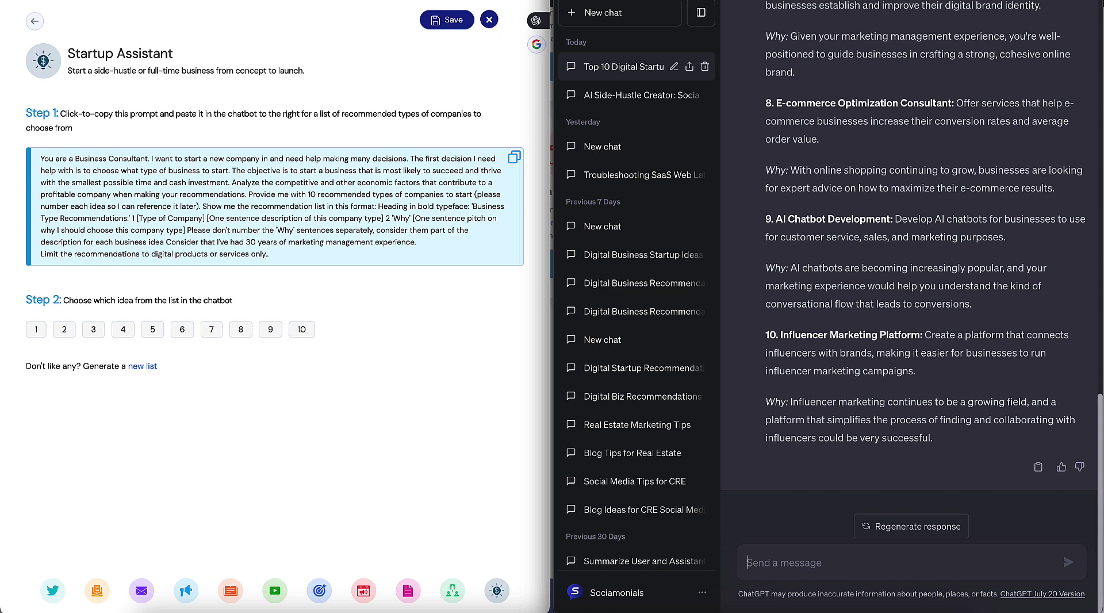
scroll(866, 210, "up", 1)
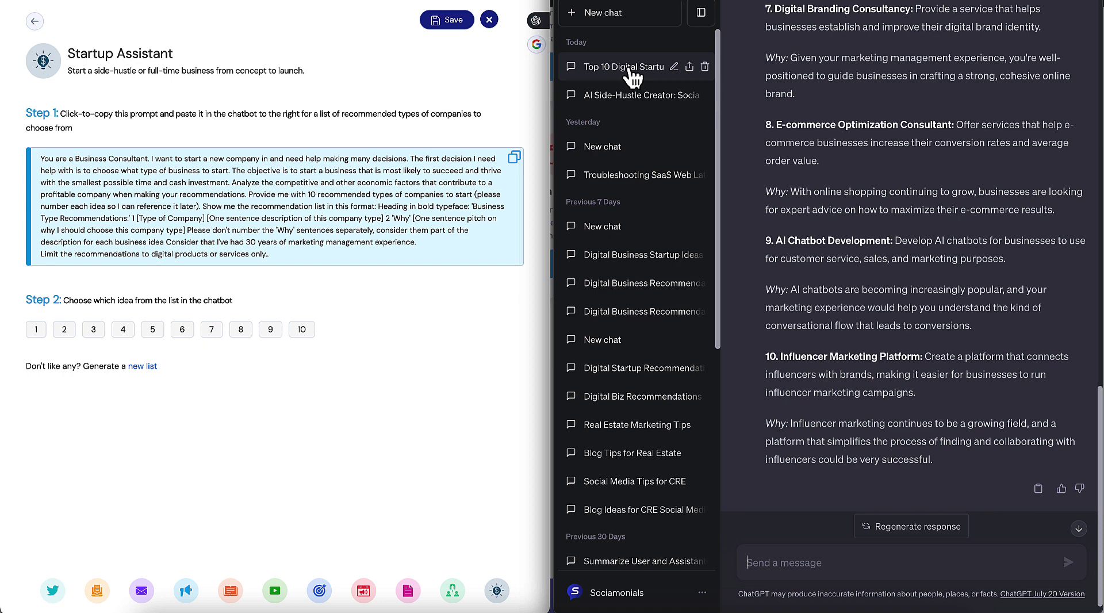
Step: Scroll through ChatGPT's ten digital business ideas, from the top of the conversation down to the end
left_click(632, 75)
scroll(861, 118, "down", 3)
scroll(877, 115, "down", 4)
scroll(878, 137, "down", 2)
scroll(893, 312, "down", 1)
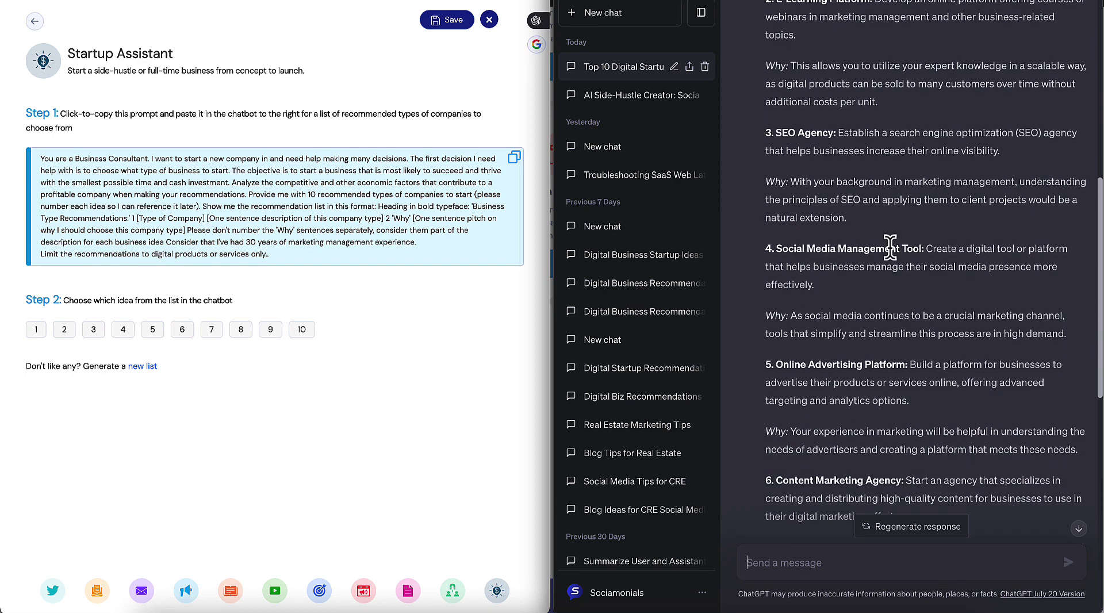
scroll(890, 253, "down", 2)
scroll(891, 262, "down", 2)
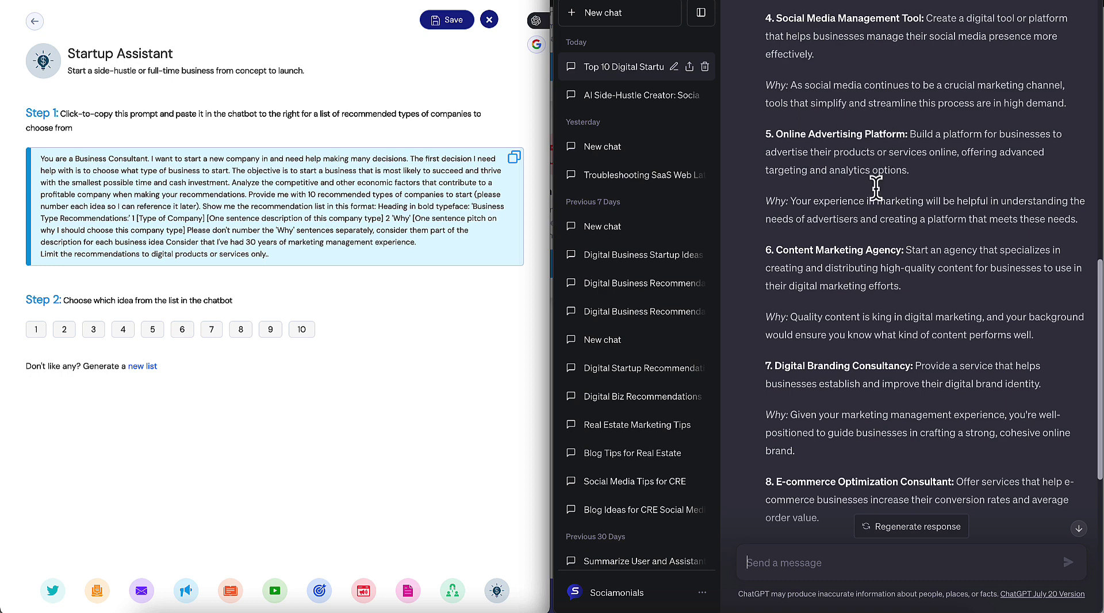
scroll(840, 249, "down", 2)
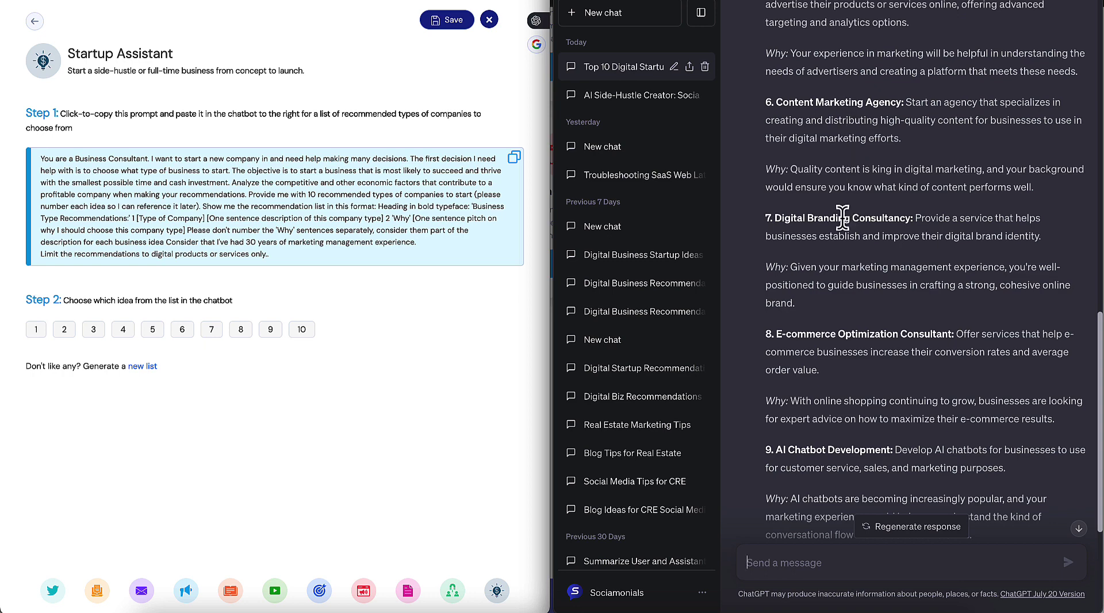
scroll(848, 219, "down", 1)
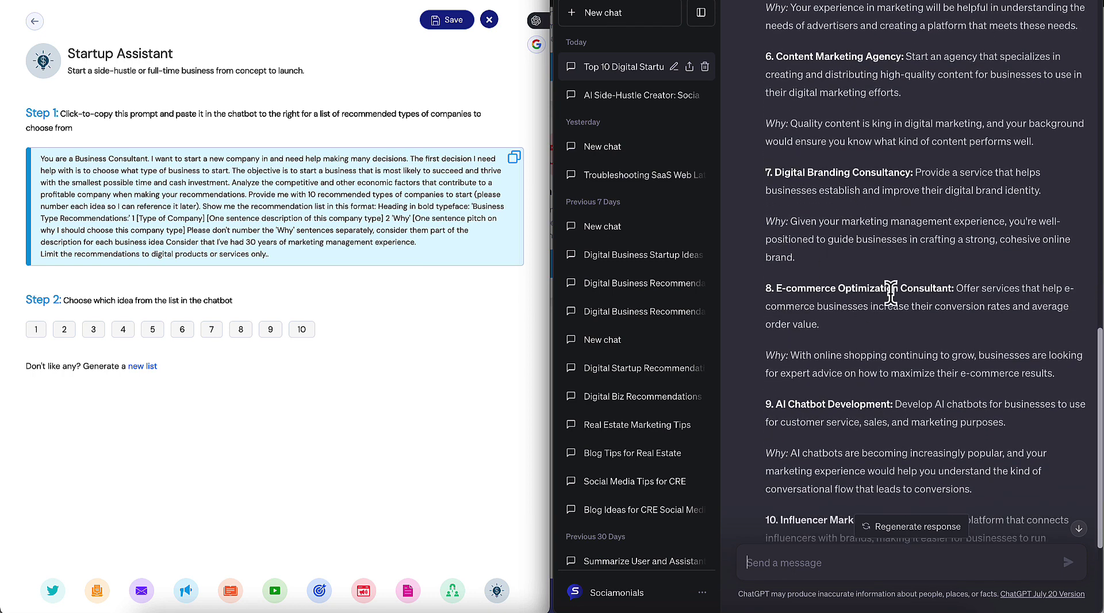
scroll(907, 294, "down", 1)
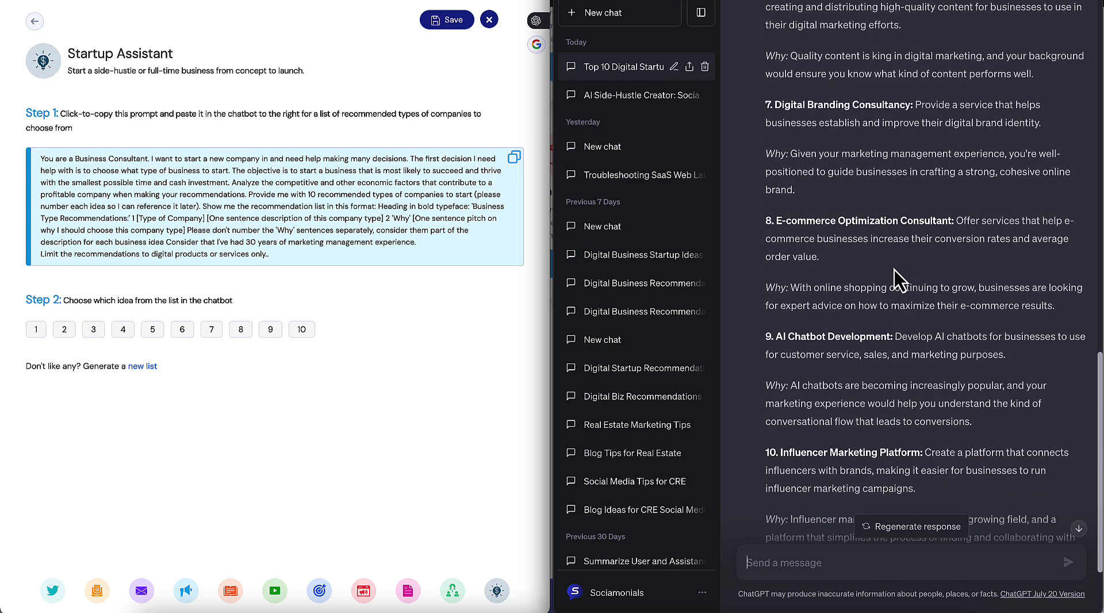
scroll(888, 279, "down", 1)
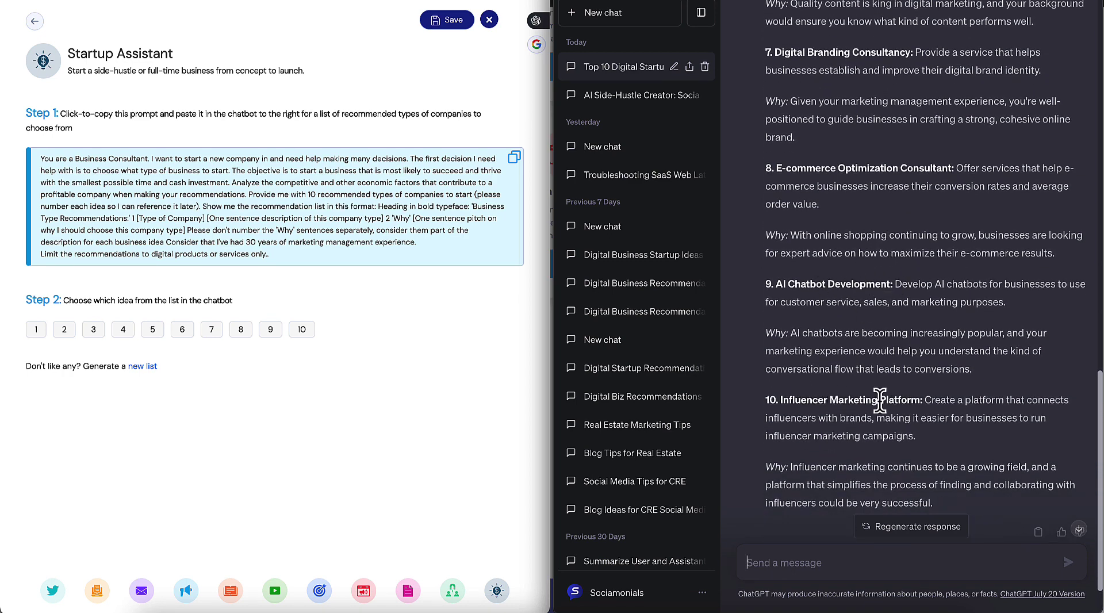
scroll(870, 191, "up", 1)
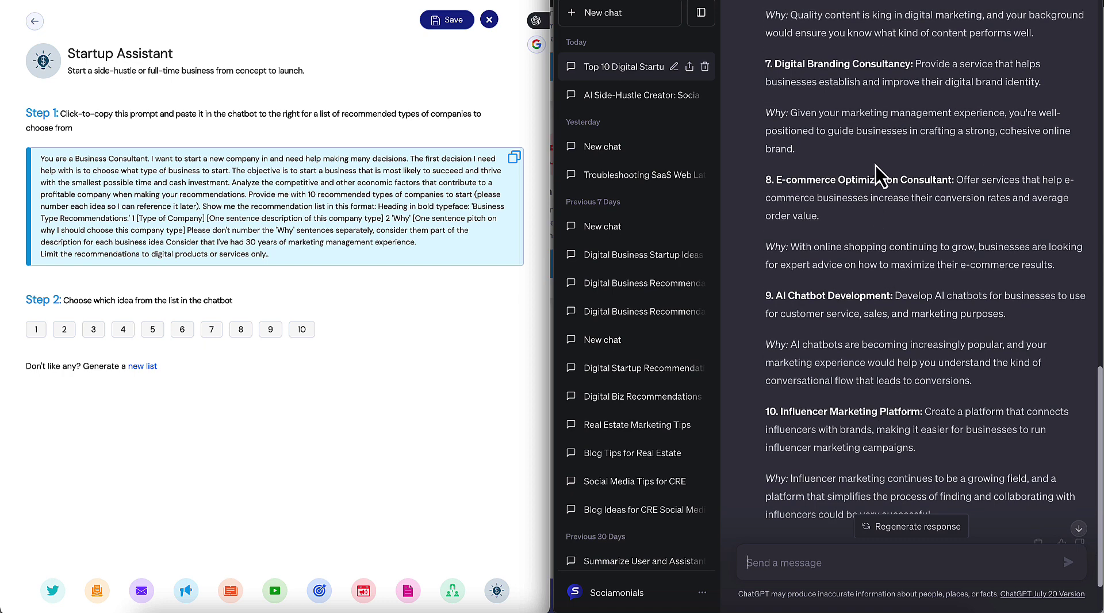
scroll(876, 176, "up", 3)
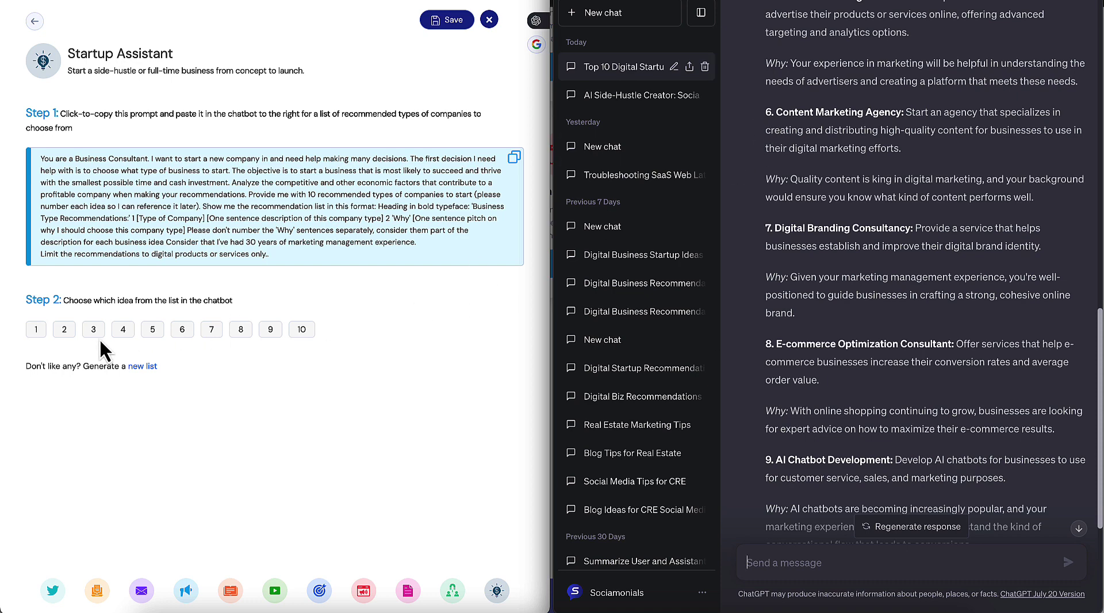
Step: Pick idea 6, Content Marketing Agency, and send the Step 3 what-to-sell prompt to ChatGPT
left_click(182, 331)
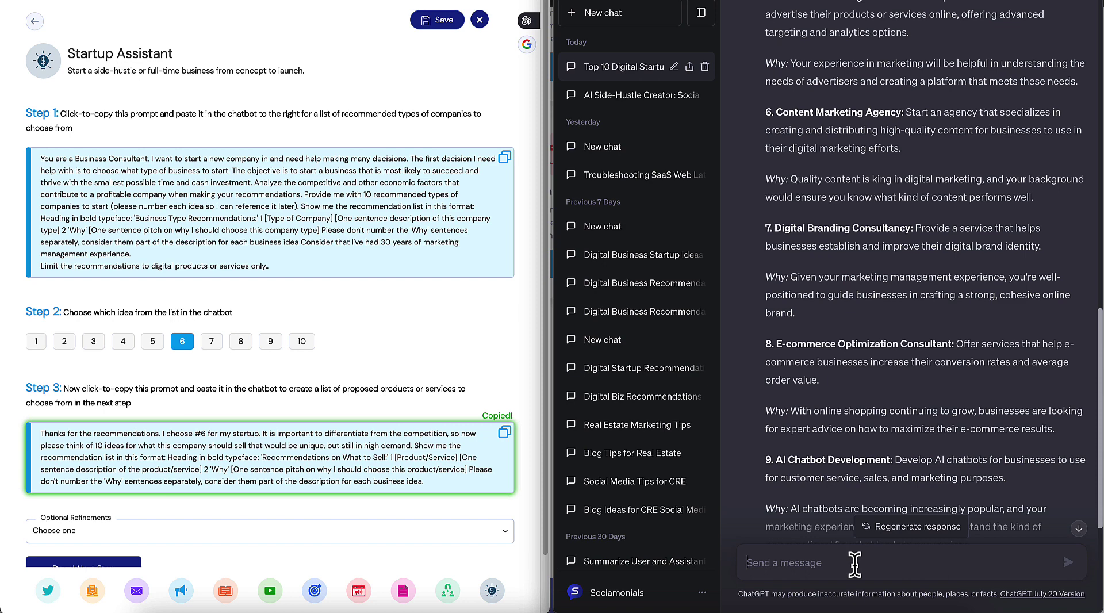
type("Thanks for the recommendations. I choose #6 for my startup. It is important to differentiate from the competition, so now please think of 10 ideas for what this company should sell that would be unique, but still in high demand. Show me the recommendation list in this format: Heading in bold typeface: 'Recommendations on What to Sell:' 1 [Product/Service] [One sentence description of the product/service] 2 'Why' [One sentence pitch on why I should choose this product/service] Please don't number the 'Why' sentences separately, consider them part of the description for each business idea.")
key("Return")
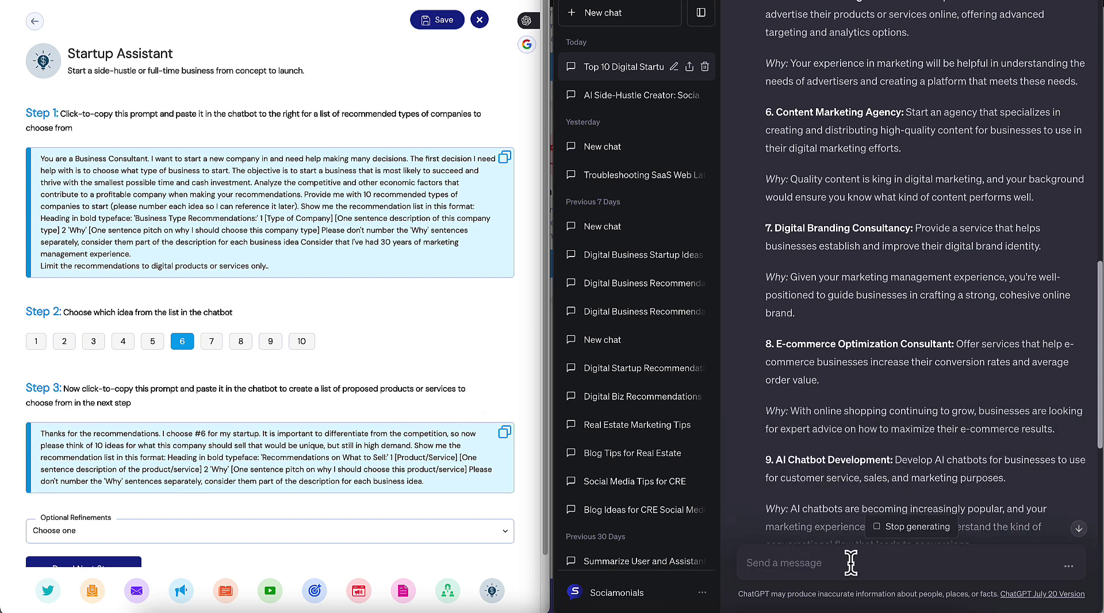
scroll(926, 461, "down", 10)
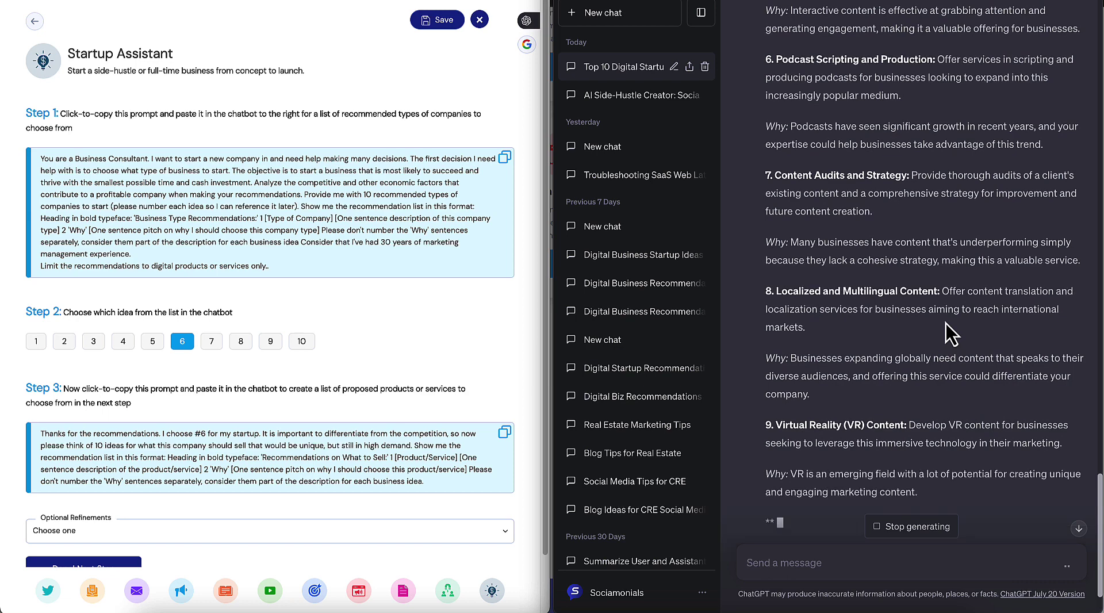
scroll(946, 333, "down", 2)
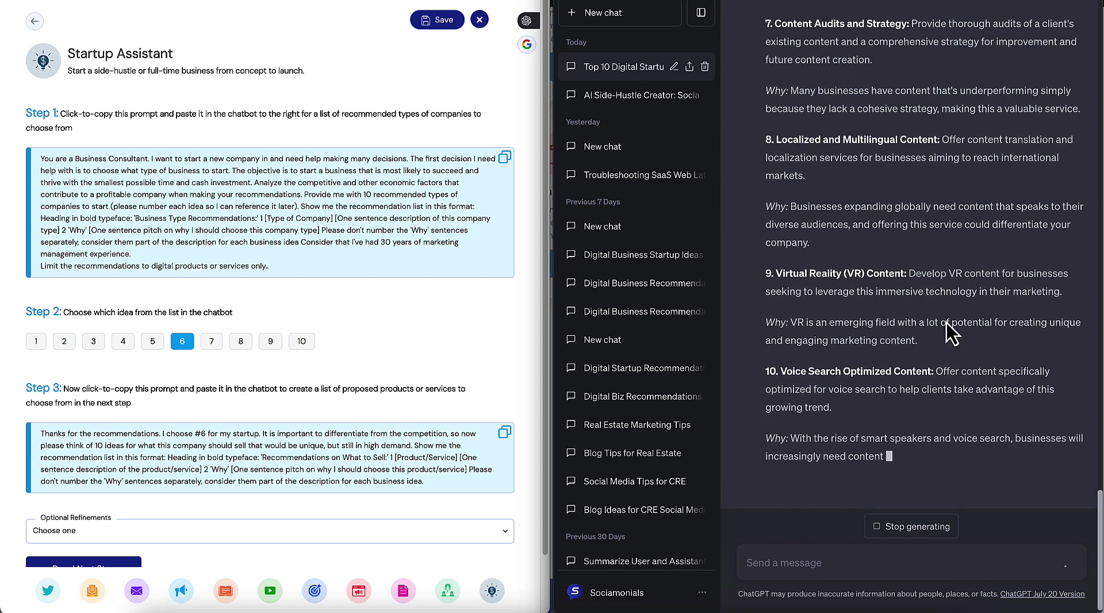
scroll(949, 328, "up", 15)
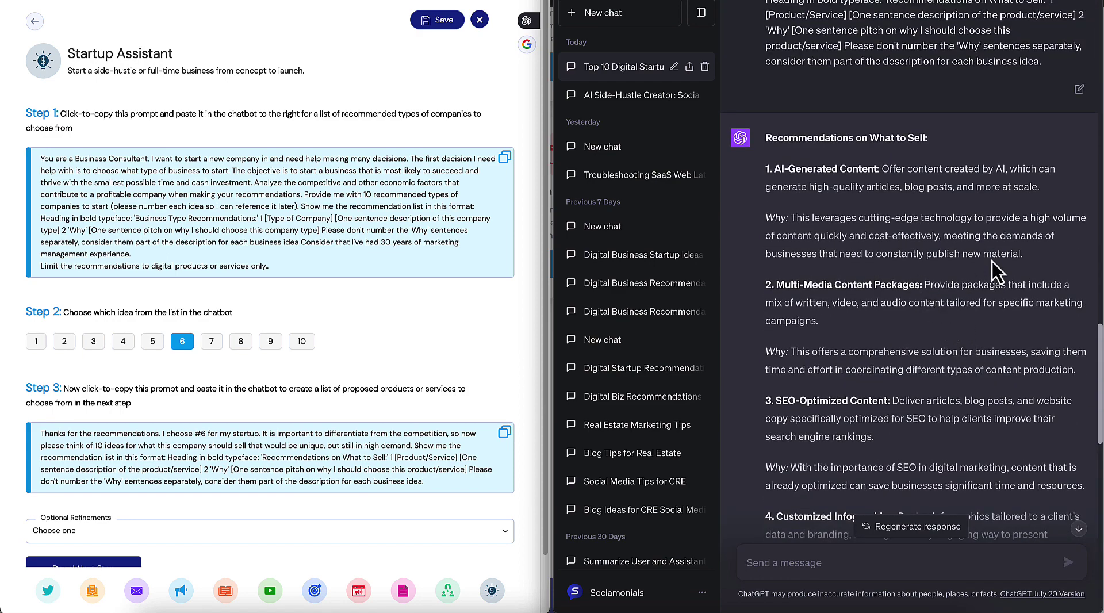
scroll(995, 286, "down", 2)
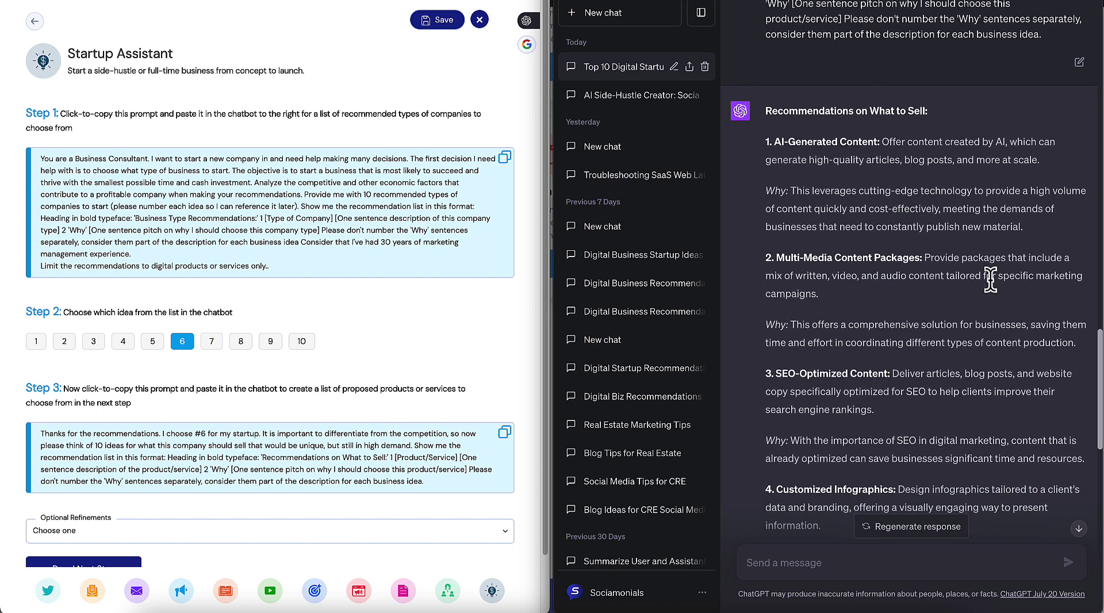
scroll(985, 288, "down", 5)
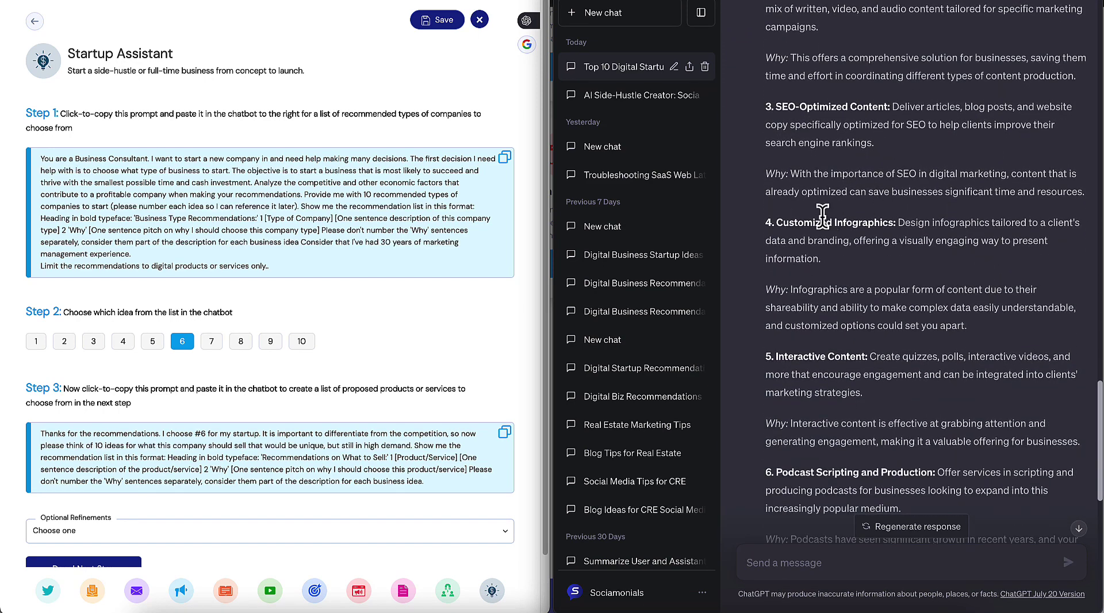
scroll(882, 230, "down", 1)
scroll(882, 230, "down", 3)
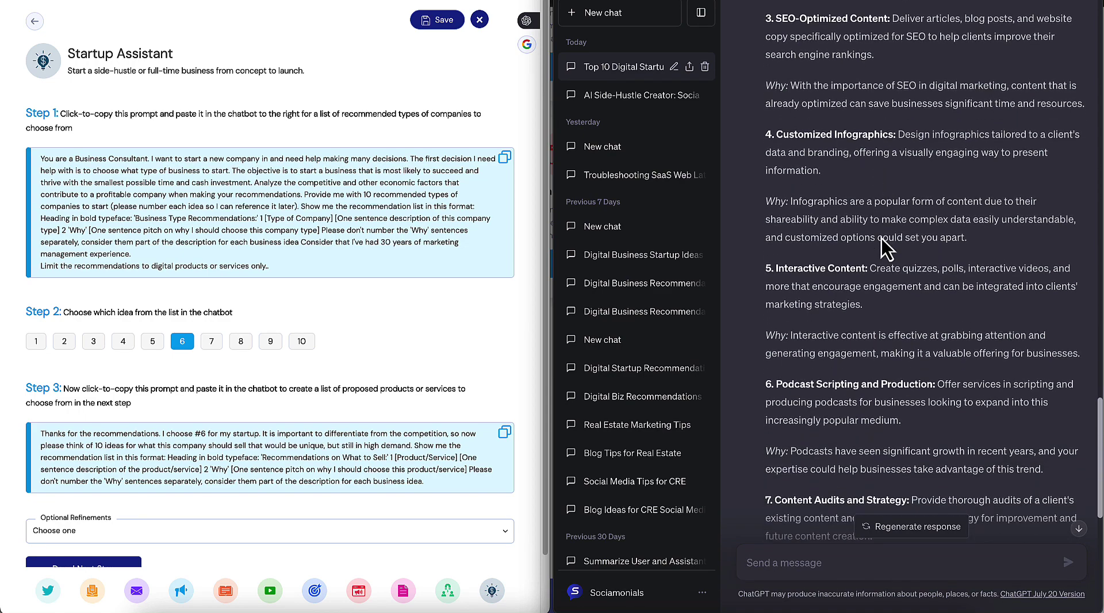
scroll(881, 239, "down", 3)
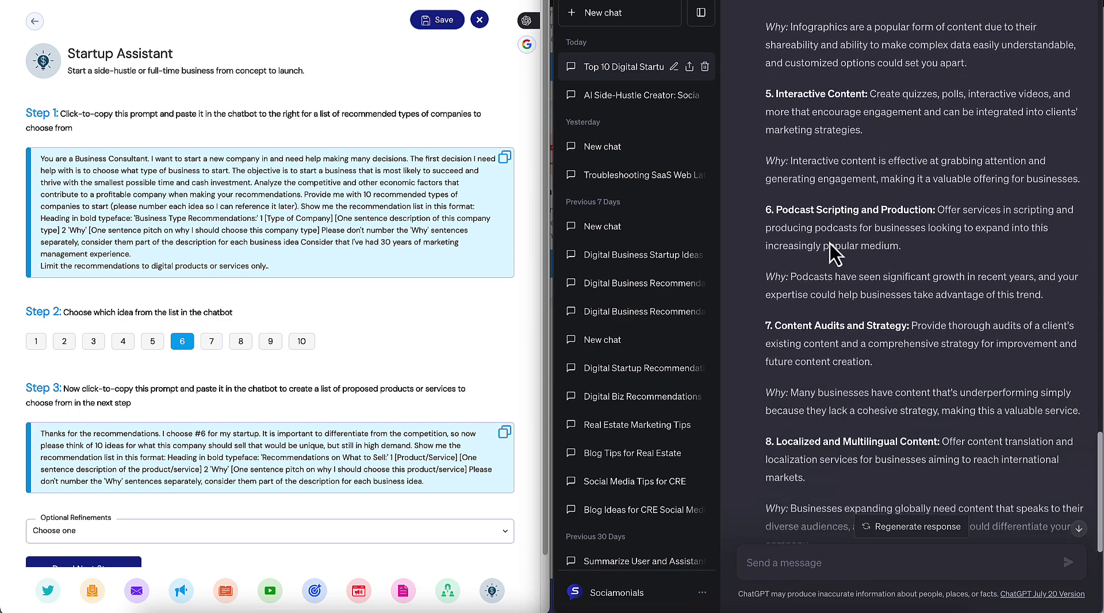
scroll(918, 236, "down", 2)
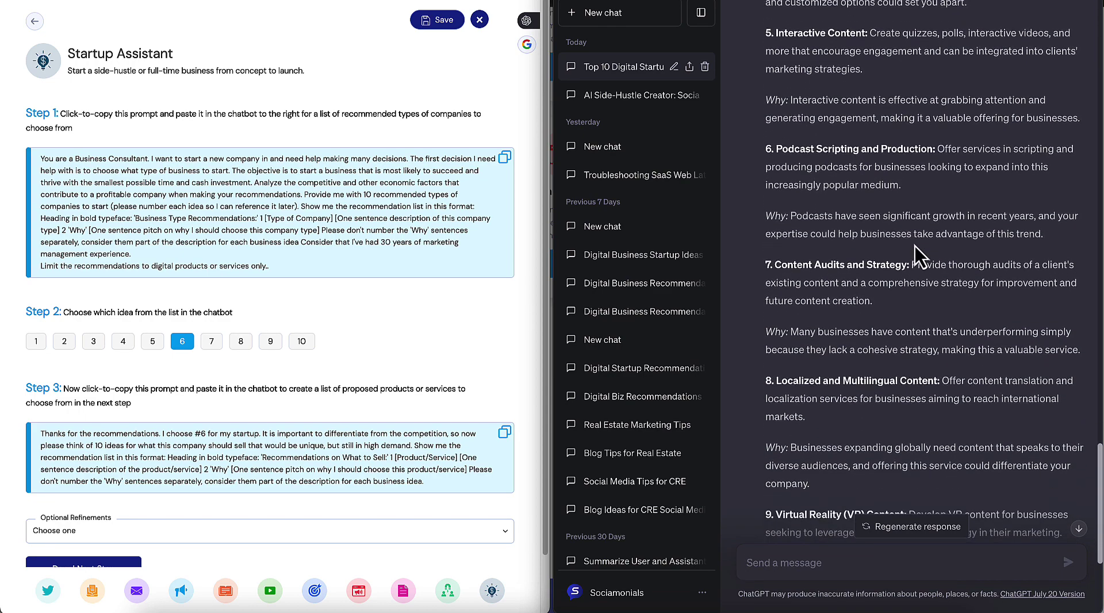
scroll(906, 257, "down", 3)
scroll(904, 257, "down", 1)
scroll(900, 258, "down", 2)
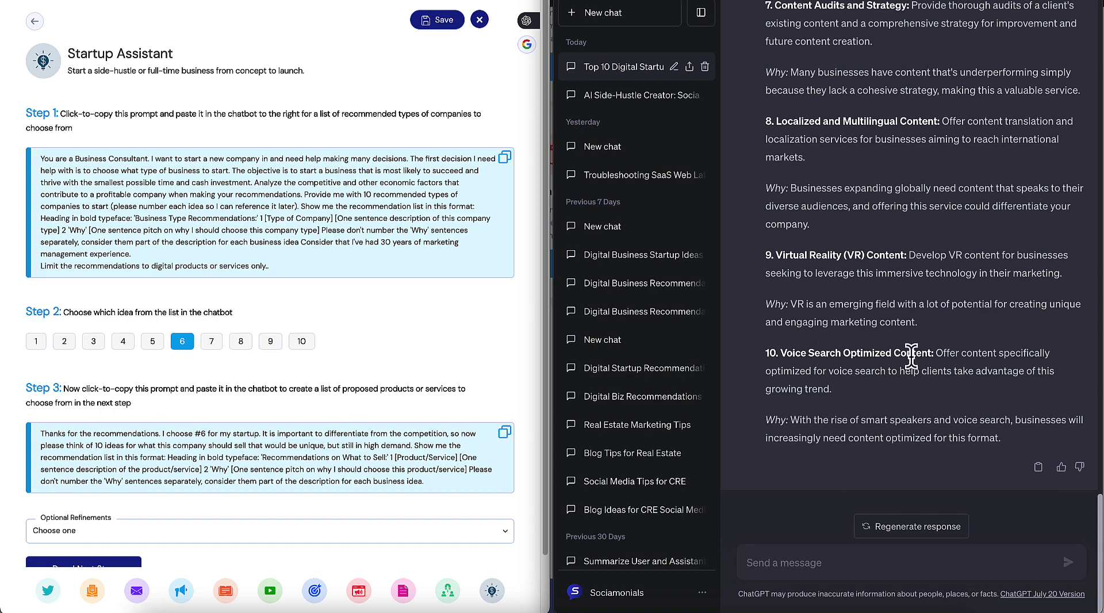
scroll(906, 355, "up", 10)
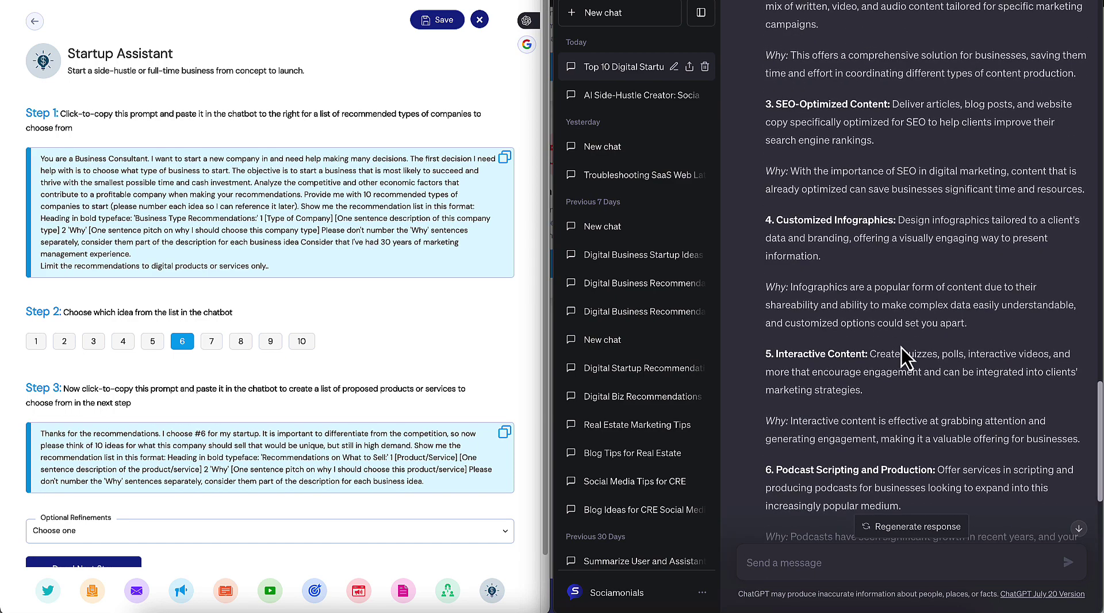
scroll(902, 351, "up", 3)
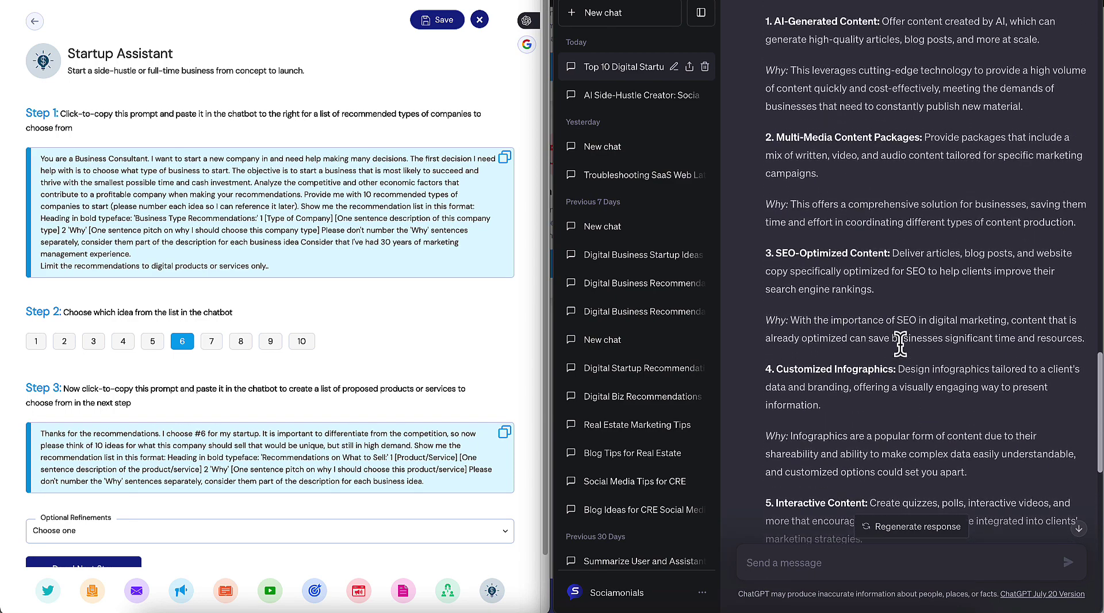
scroll(899, 344, "up", 2)
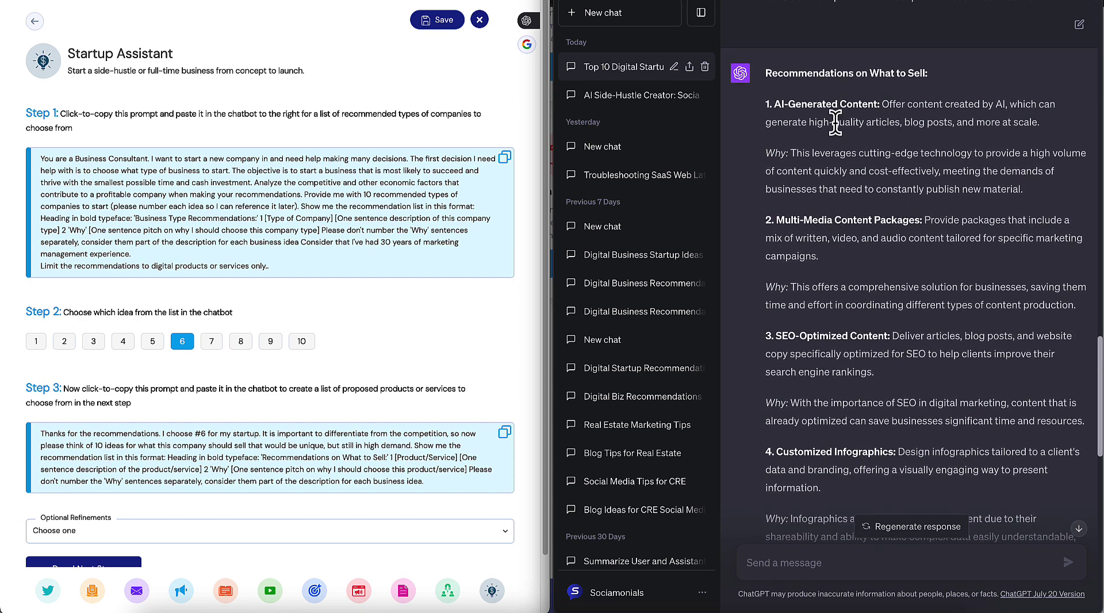
scroll(862, 143, "down", 1)
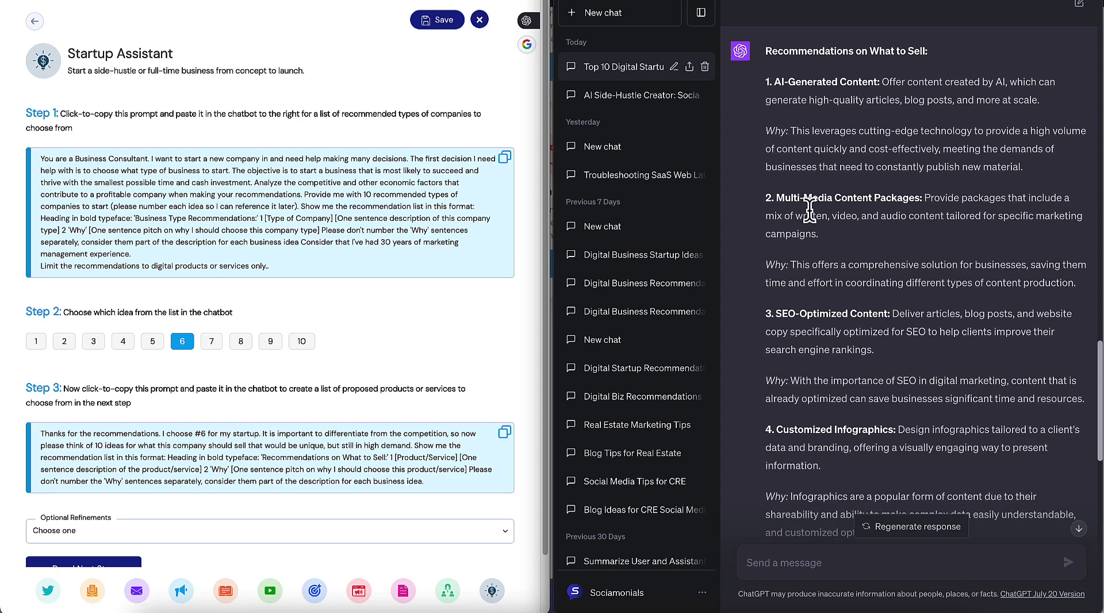
scroll(809, 211, "down", 1)
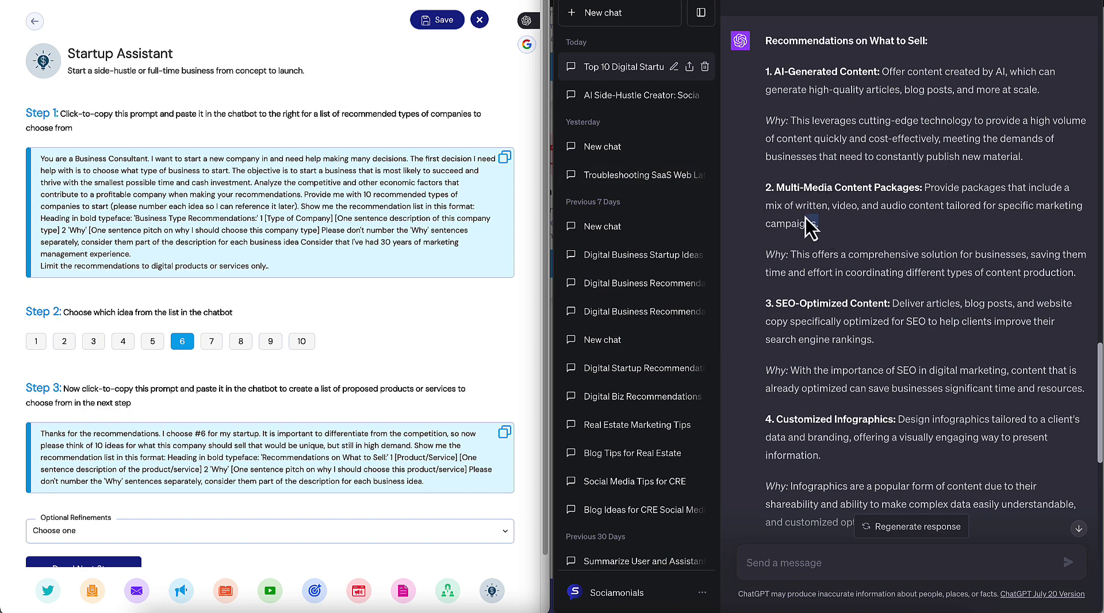
Step: Copy the Multi-Media Content Packages idea and leave the Optional Refinements dropdown unset
left_click_drag(818, 225, 776, 190)
key("ctrl+c")
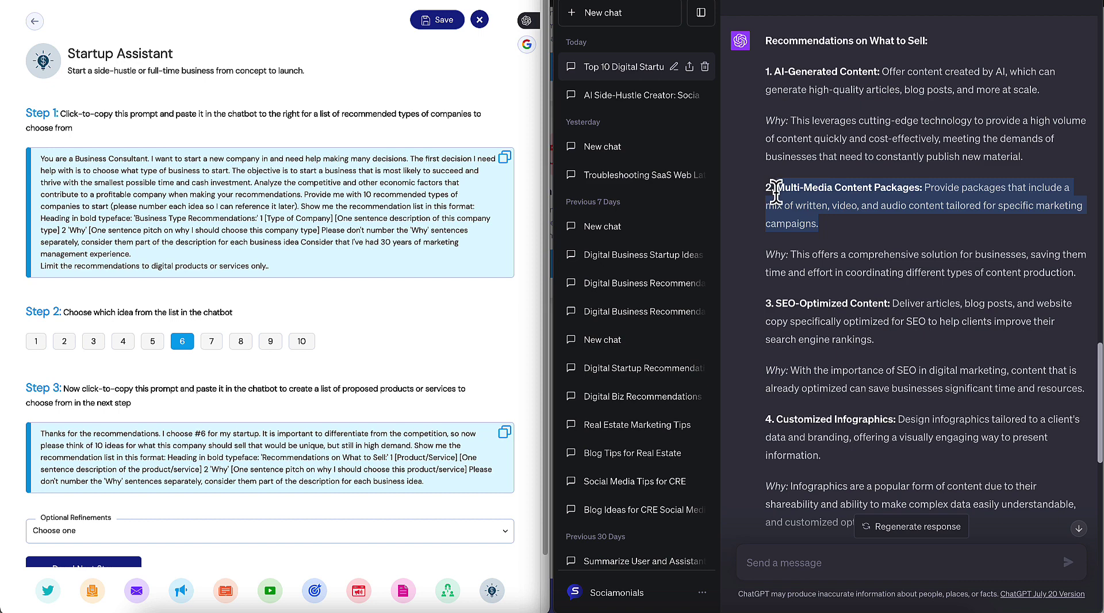
left_click(419, 326)
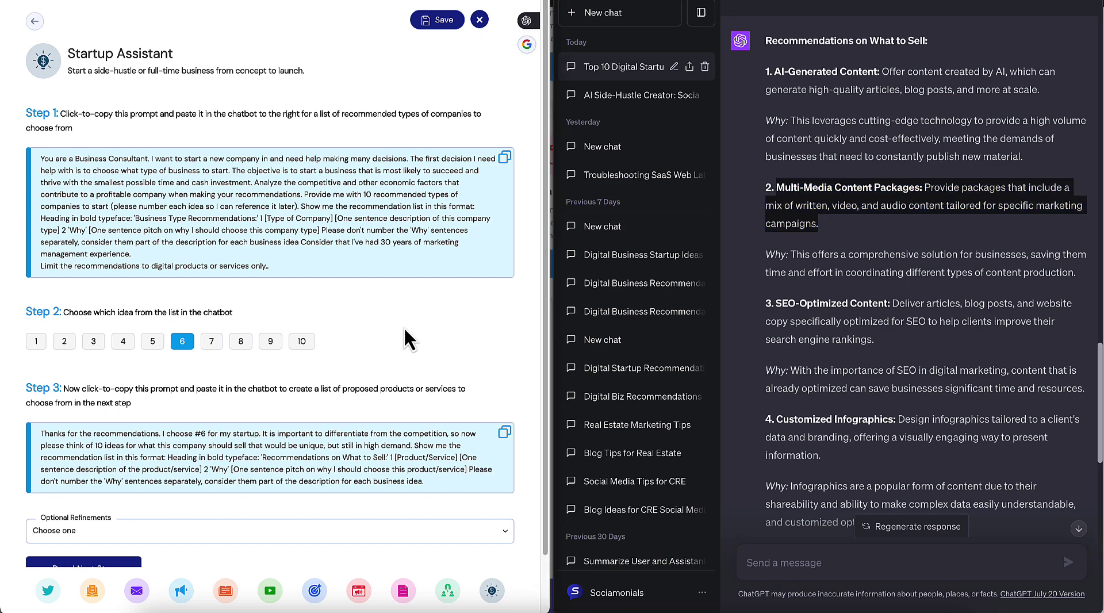
scroll(406, 339, "down", 1)
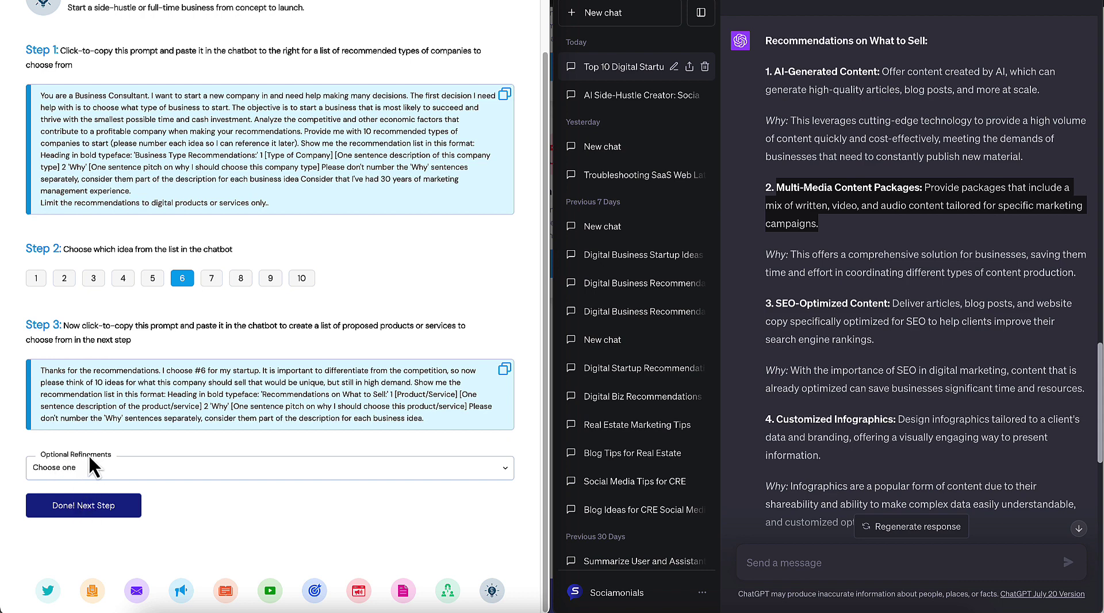
left_click(73, 470)
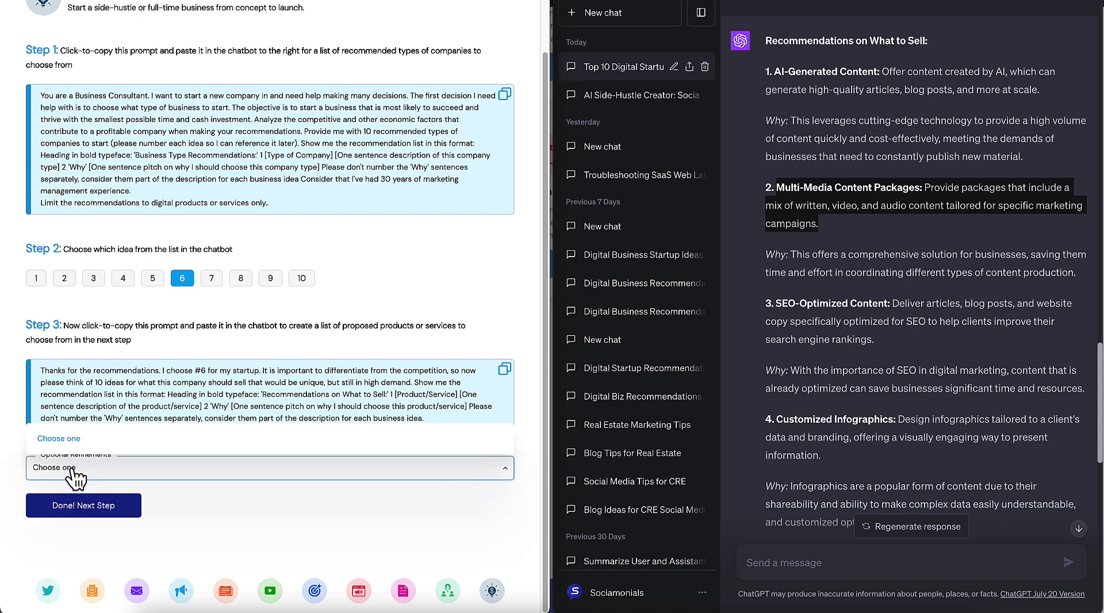
left_click(73, 470)
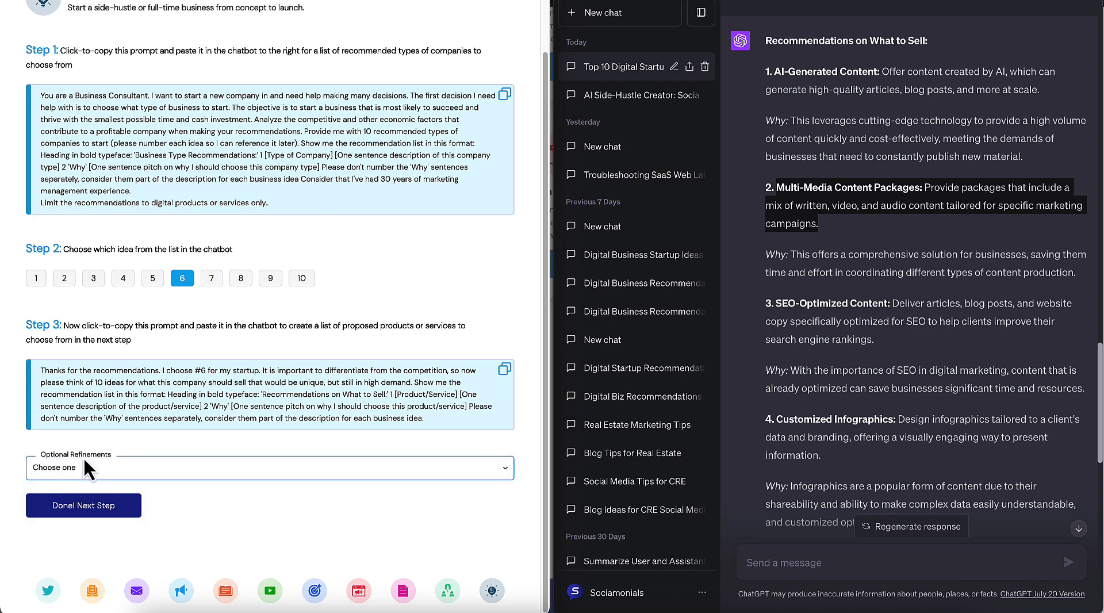
left_click(93, 439)
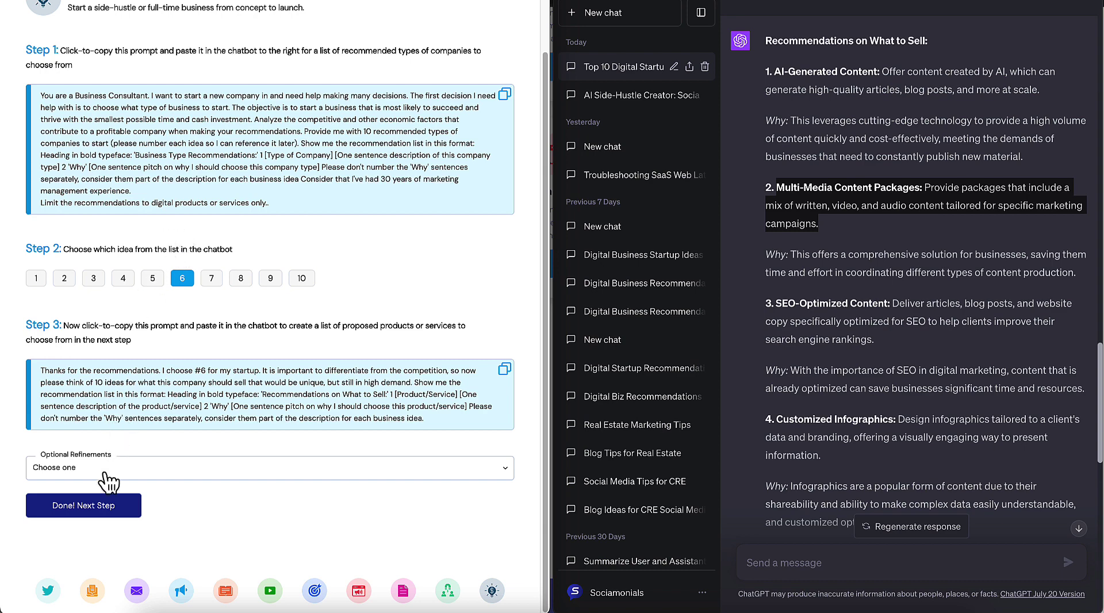
Step: Enter Multi-Media Content Packages as the product, then send the generated target-market prompt to ChatGPT
left_click(97, 517)
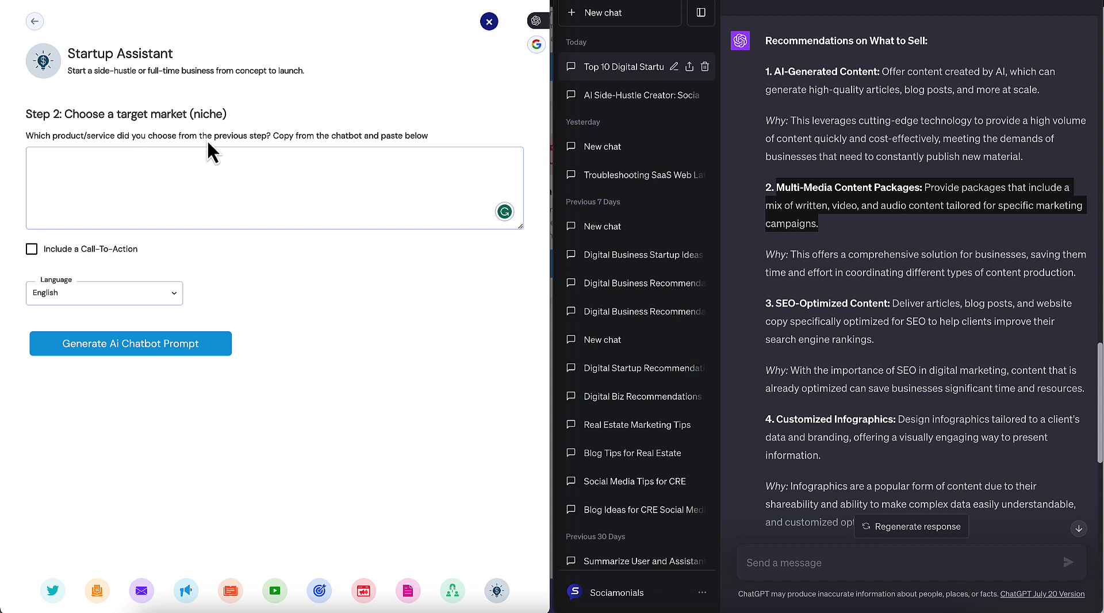
left_click(251, 173)
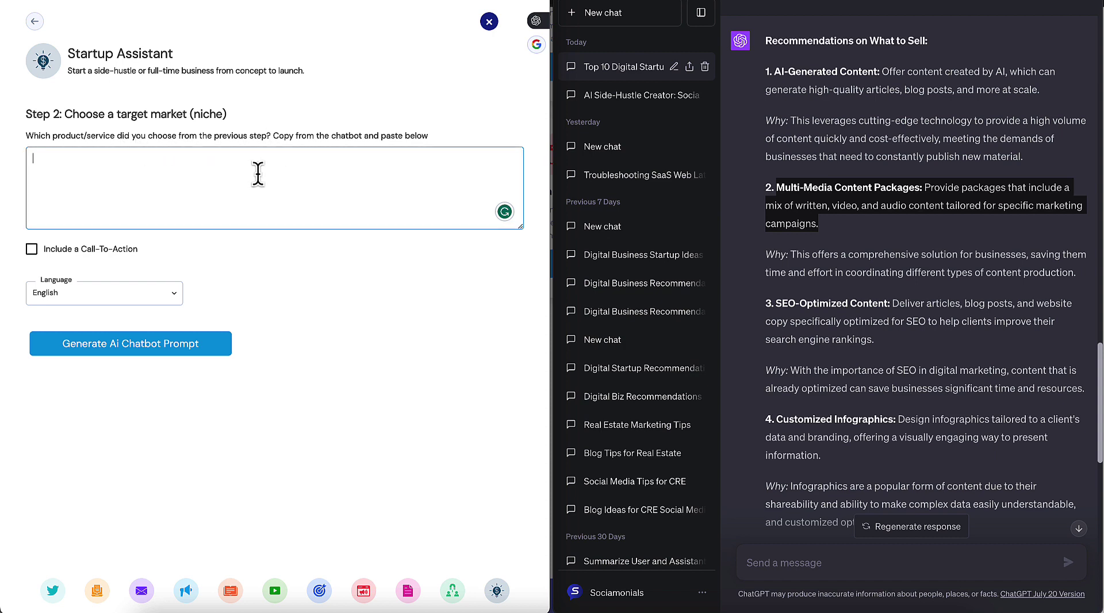
key("ctrl+v")
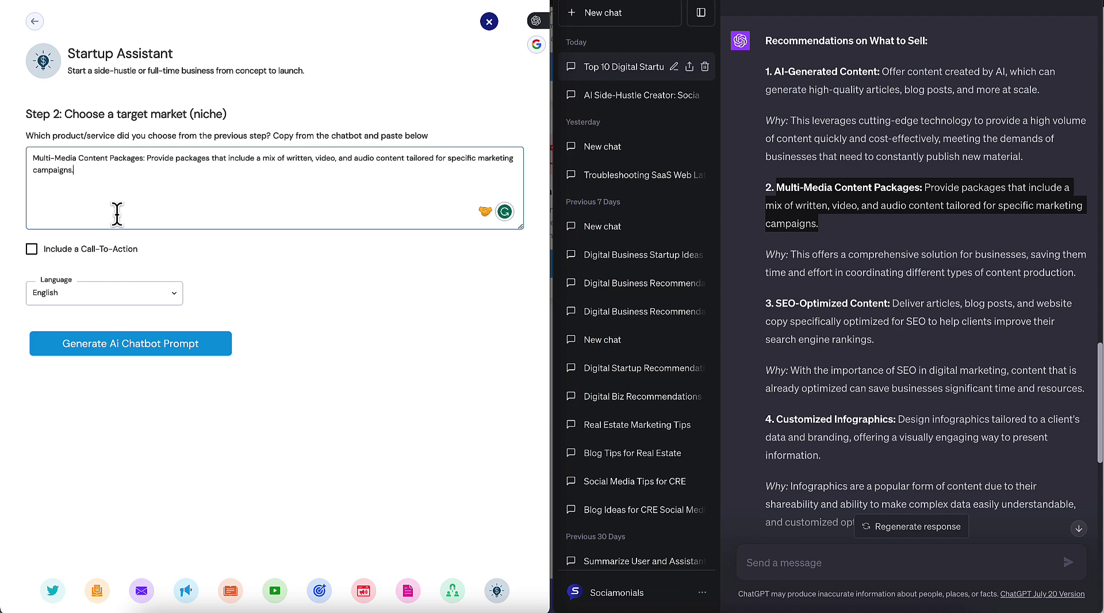
left_click(97, 346)
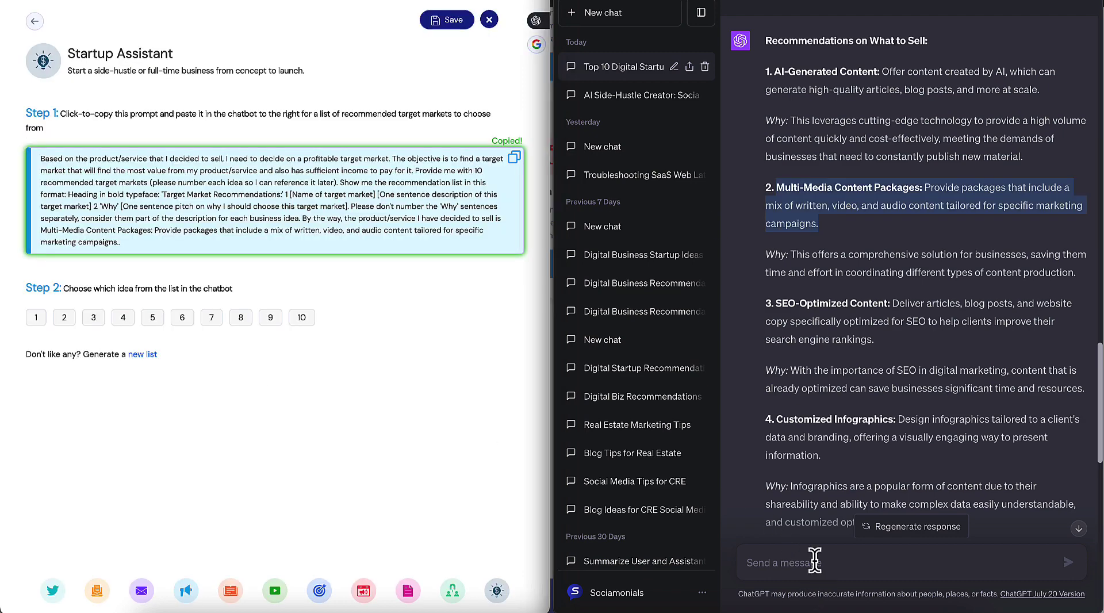
left_click(816, 561)
type("Based on the product/service that I decided to sell, I need to decide on a profitable target market. The objective is to find a target market that will find the most value from my product/service and also has sufficient income to pay for it. Provide me with 10 recommended target markets (please number each idea so I can reference it later). Show me the recommendation list in this format: Heading in bold typeface: 'Target Market Recommendations:' 1 [Name of target market] [One sentence description of this target market] 2 'Why' [One sentence pitch on why I should choose this target market]. Please don't number the 'Why' sentences separately, consider them part of the description for each business idea. By the way, the product/service I have decided to sell is Multi-Media Content Packages: Provide packages that include a mix of written, video, and audio content tailored for specific marketing campaigns..")
key("Return")
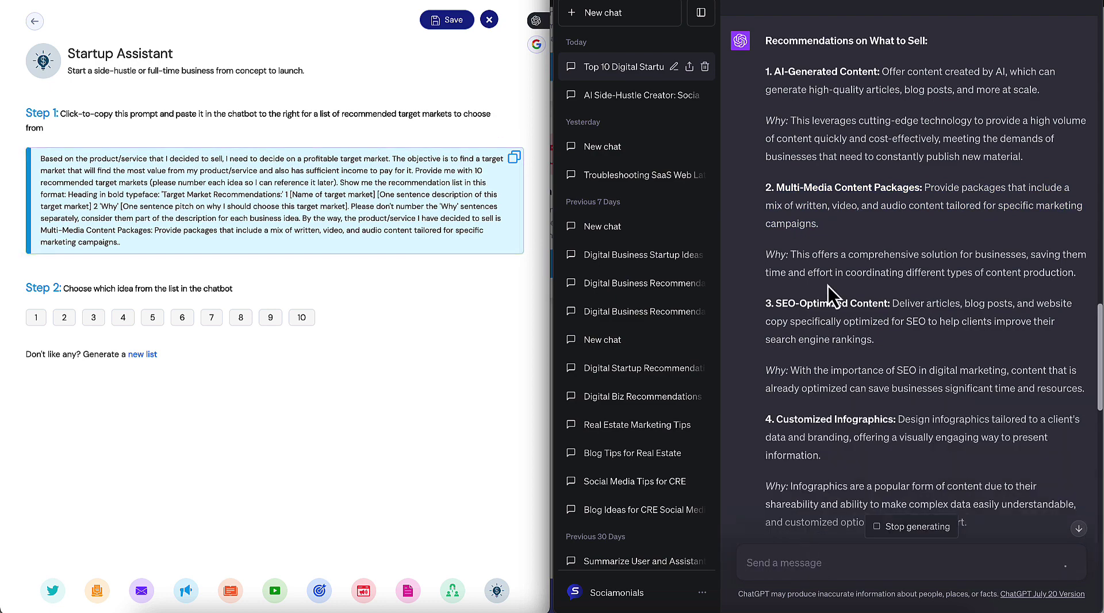
Step: Follow ChatGPT's ten target-market recommendations down to 10. SaaS Companies
scroll(840, 293, "down", 15)
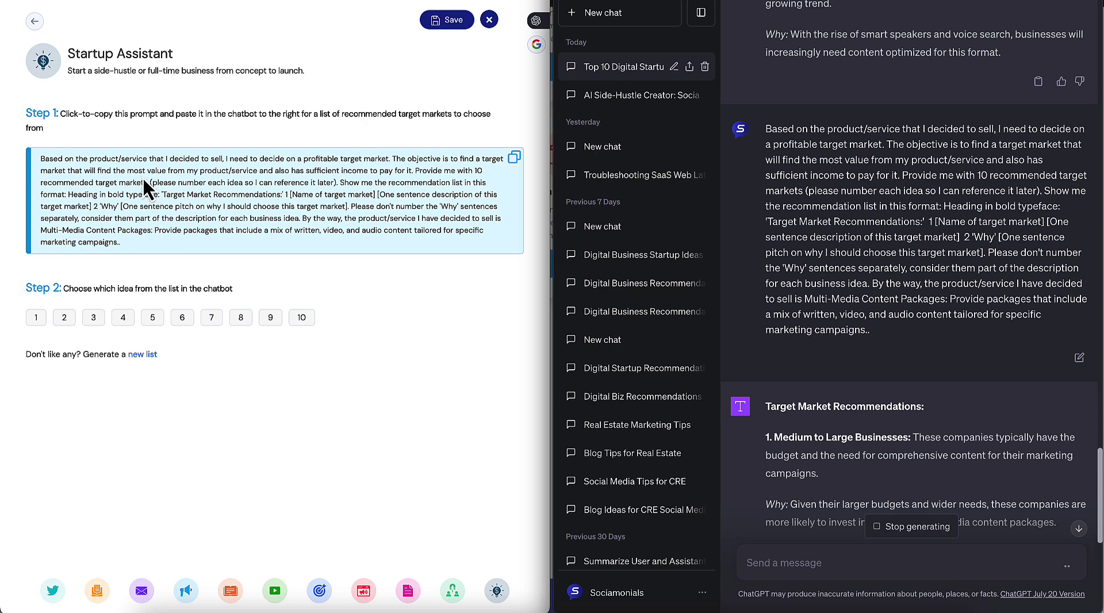
scroll(765, 275, "down", 3)
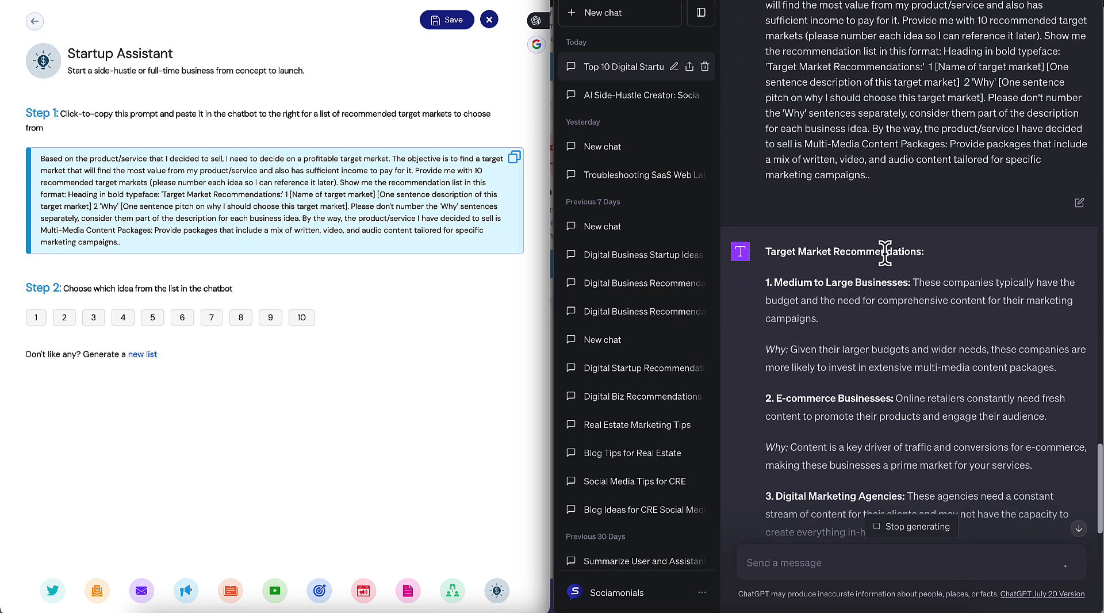
scroll(880, 270, "down", 1)
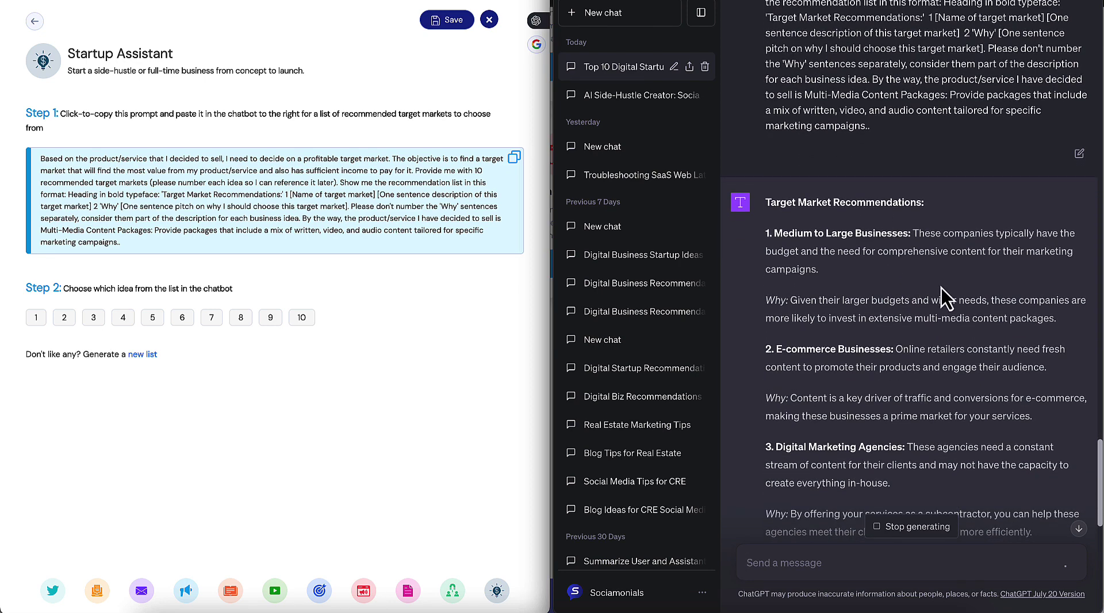
scroll(937, 291, "down", 2)
scroll(937, 290, "down", 1)
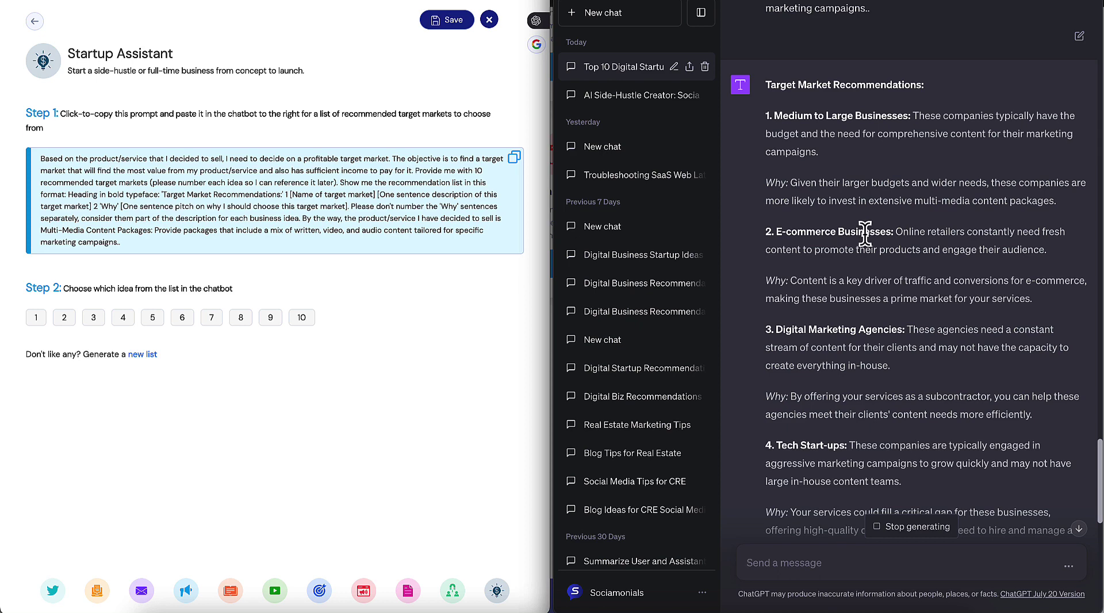
scroll(865, 230, "down", 3)
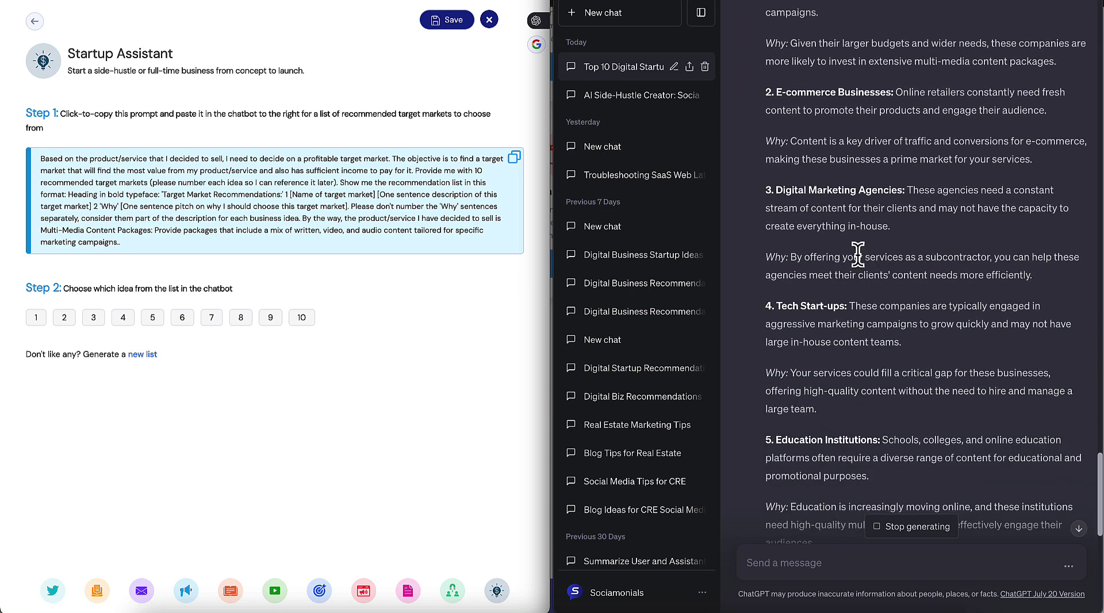
scroll(845, 299, "down", 2)
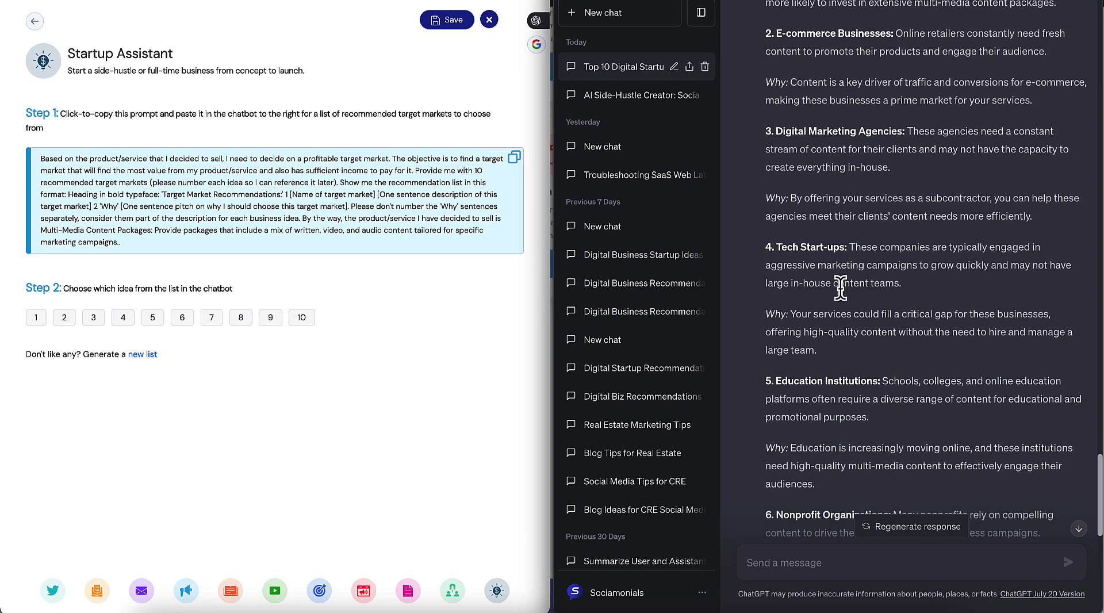
scroll(845, 299, "down", 3)
scroll(870, 290, "down", 1)
scroll(902, 257, "down", 3)
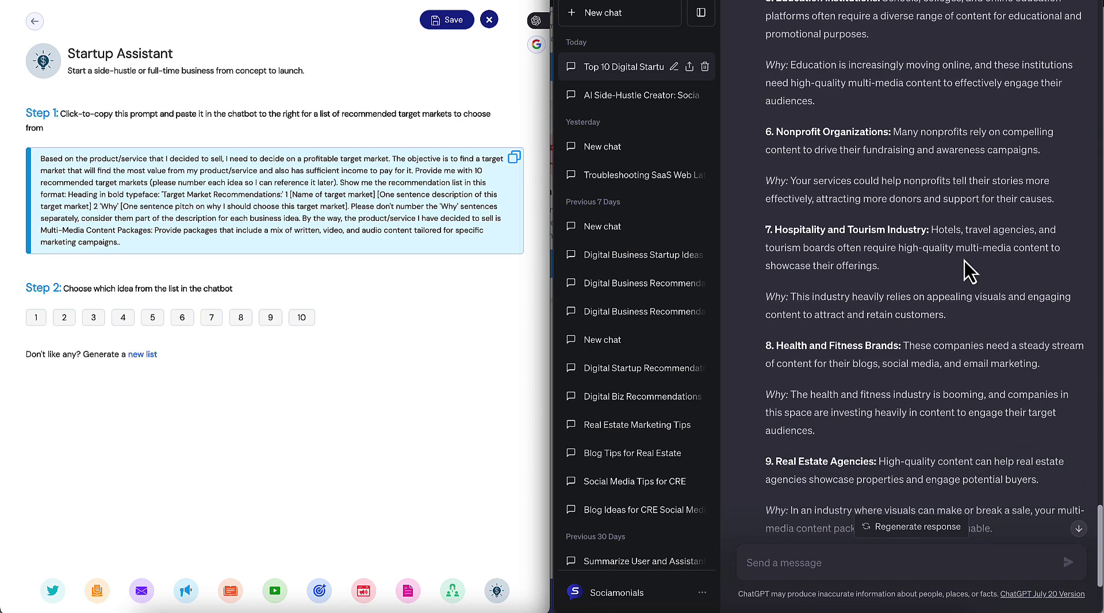
scroll(957, 261, "down", 1)
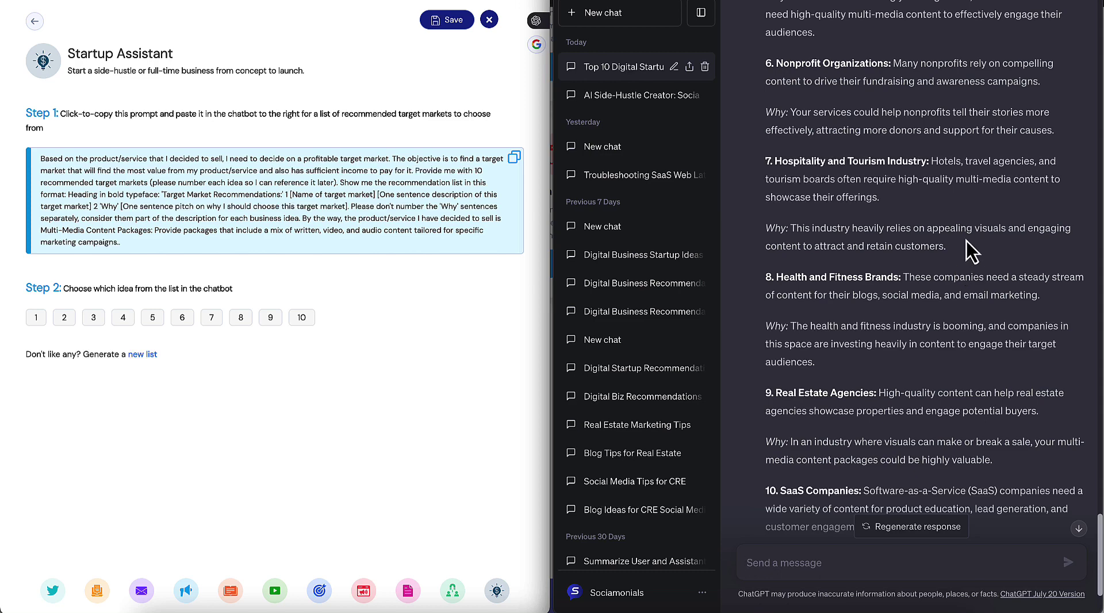
scroll(951, 232, "down", 1)
scroll(951, 233, "down", 2)
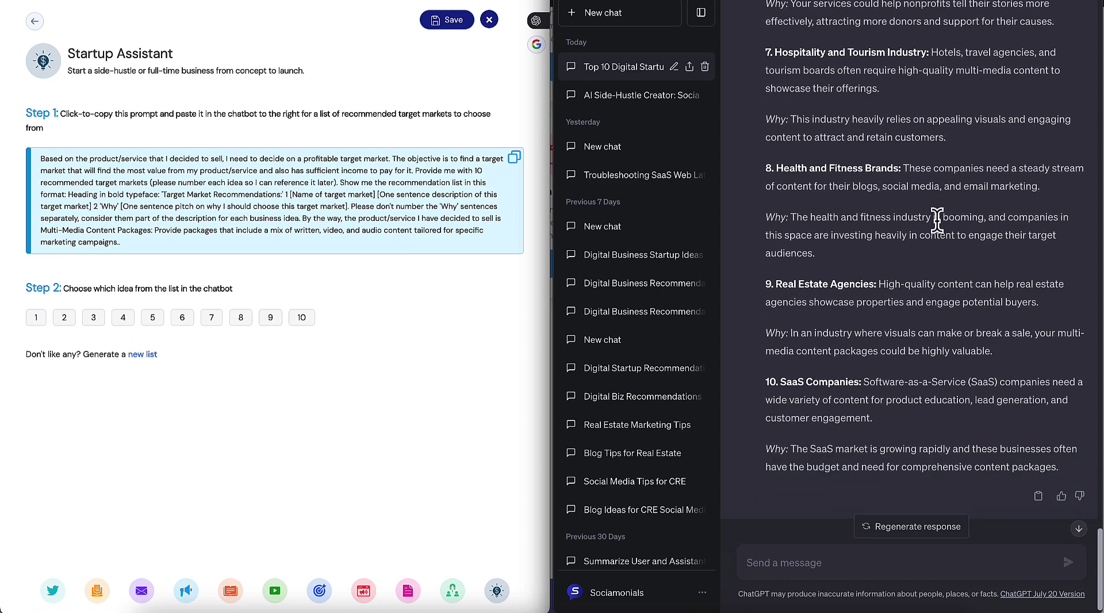
scroll(931, 213, "down", 1)
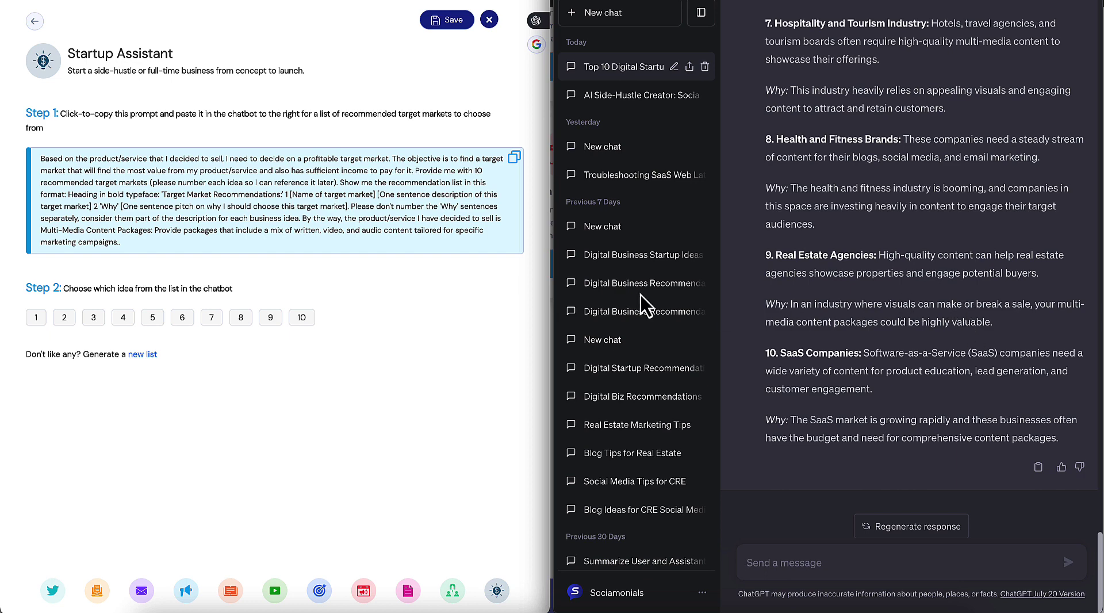
Step: Choose target market 9, Real Estate Agencies, and send the research-document prompt to ChatGPT
left_click(270, 318)
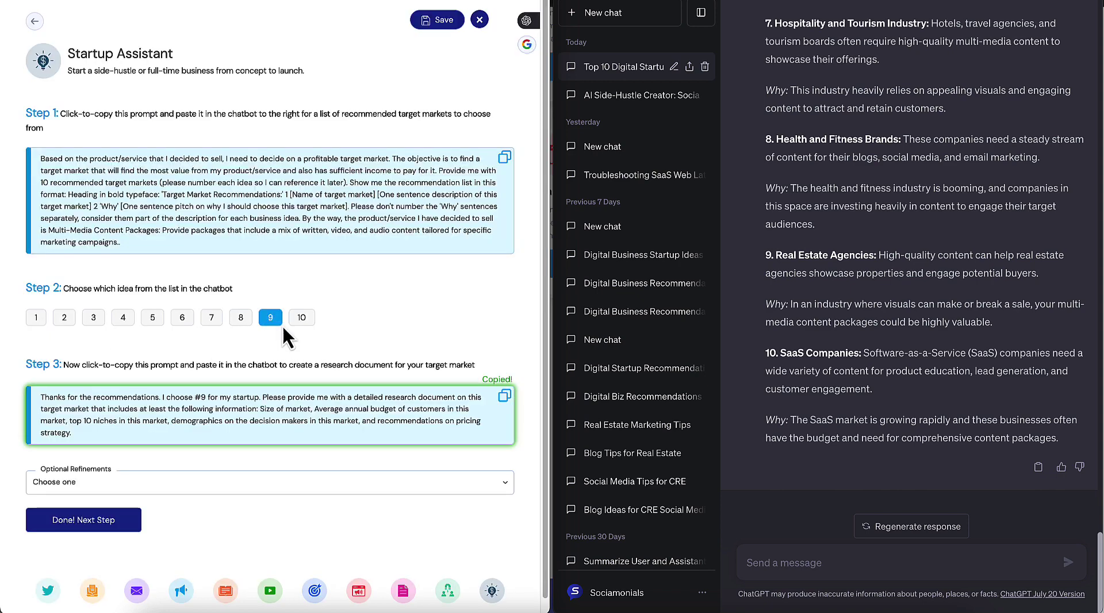
left_click(814, 560)
type("Thanks for the recommendations. I choose #9 for my startup. Please provide me with a detailed research document on this target market that includes at least the following information: Size of market, Average annual budget of customers in this market, top 10 niches in this market, demographics on the decision makers in this market, and recommendations on pricing strategy.")
key("Return")
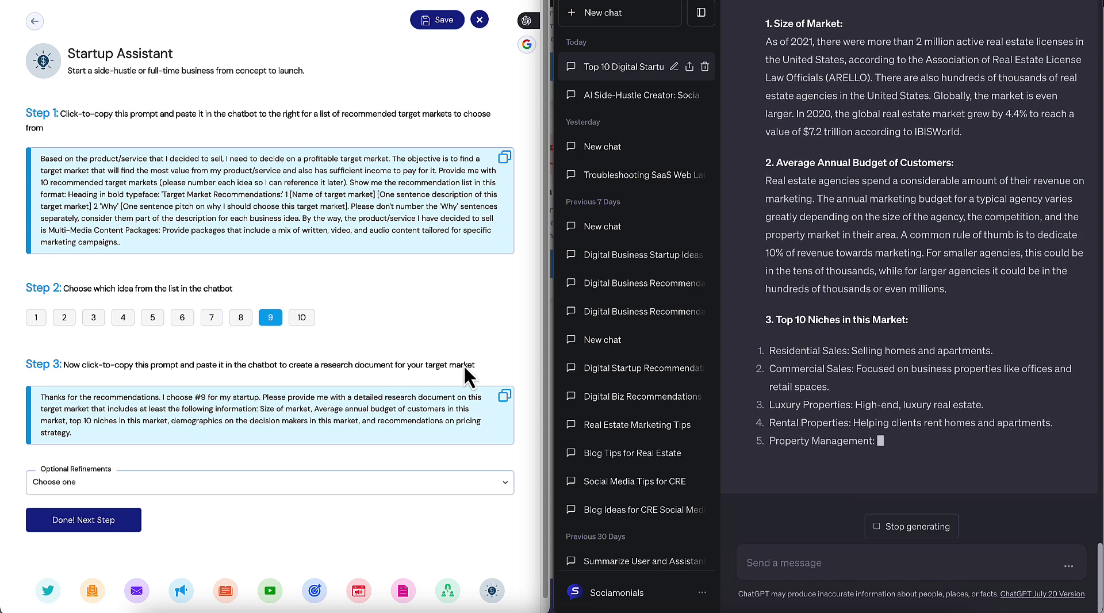
scroll(848, 281, "up", 3)
scroll(849, 282, "up", 4)
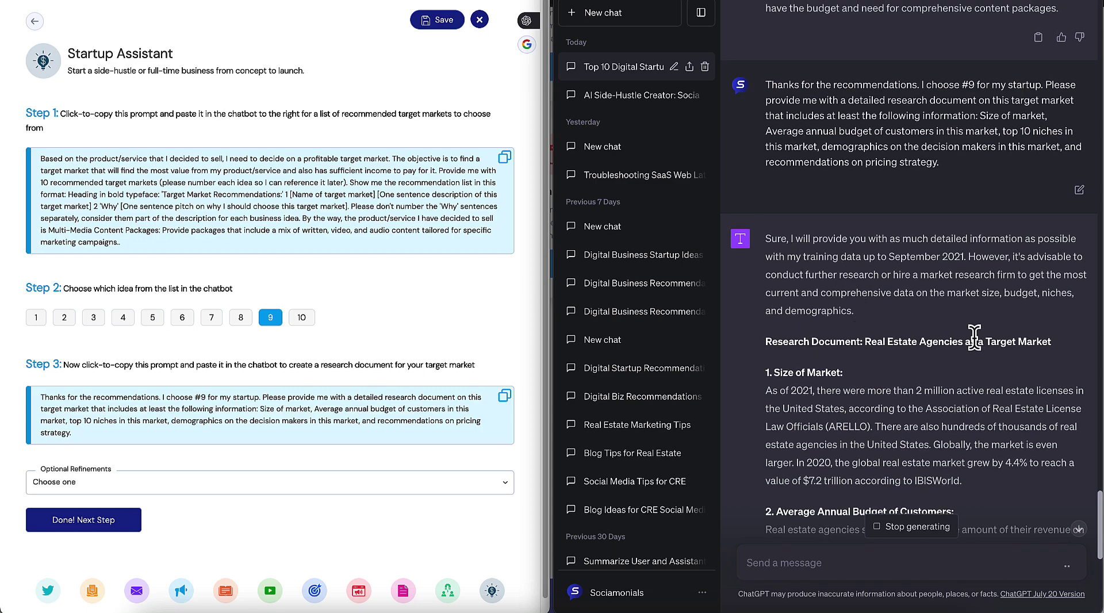
scroll(955, 334, "down", 5)
scroll(926, 339, "down", 4)
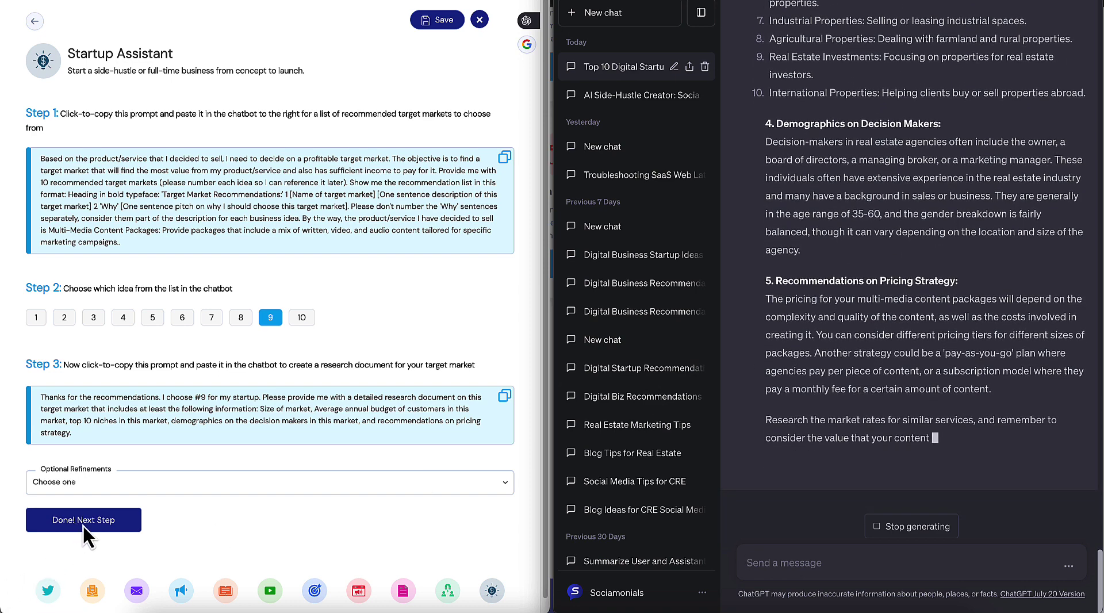
Step: Mark the target market stage done with Done! Next Step and review Steps 3–10 of the startup plan
left_click(88, 521)
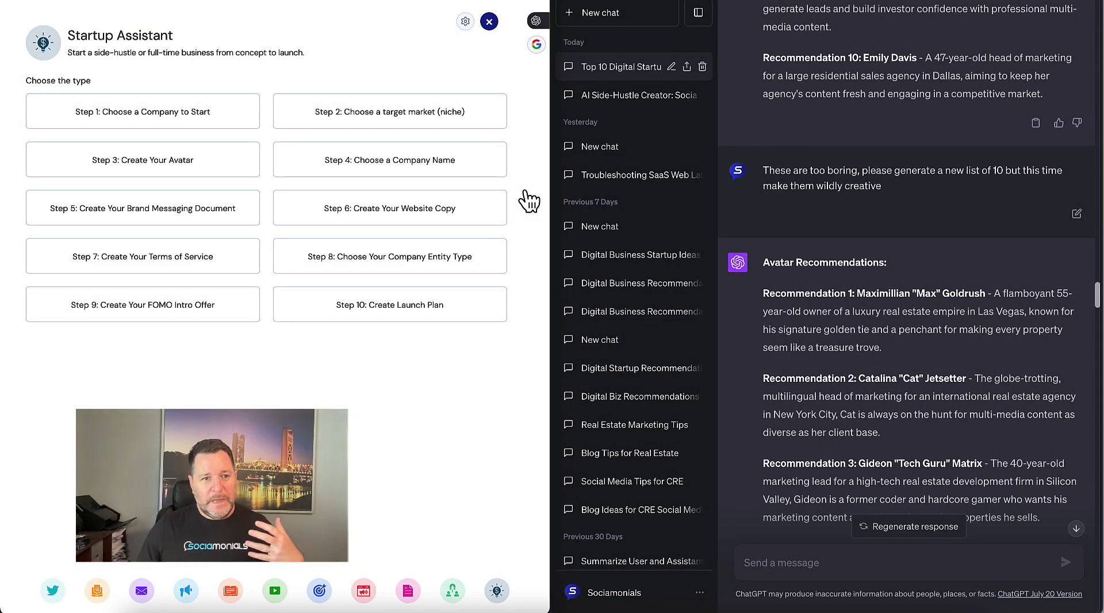
mouse_move(245, 178)
mouse_move(367, 175)
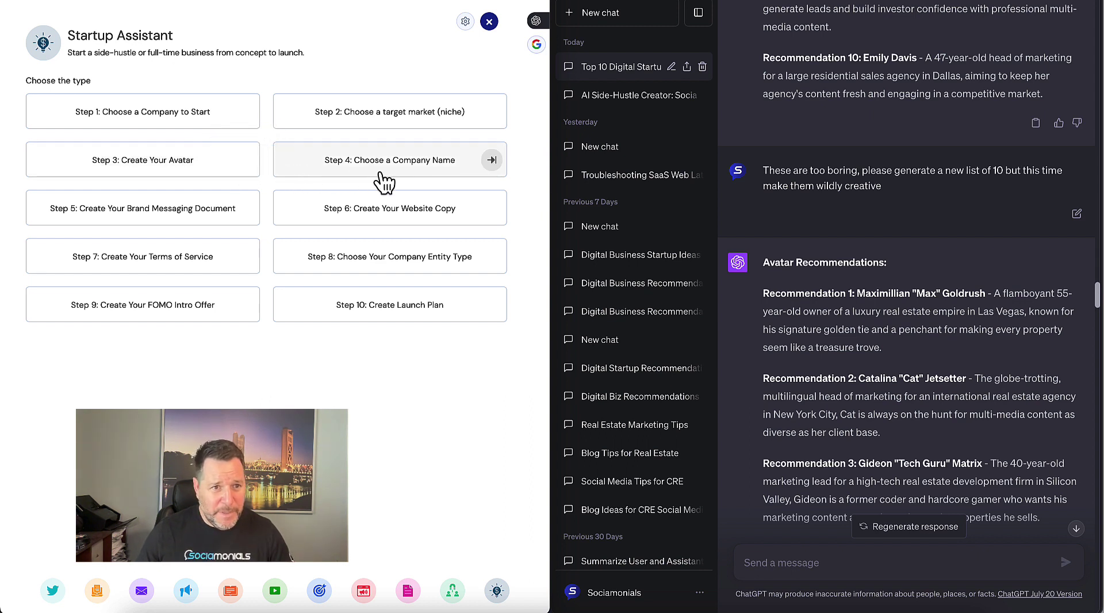
mouse_move(213, 224)
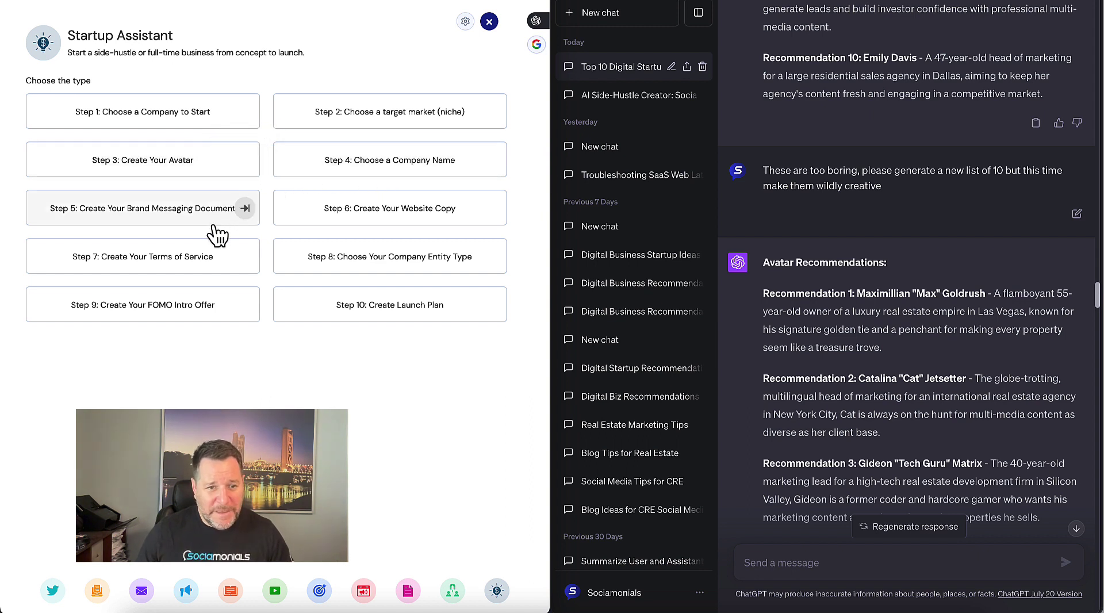
mouse_move(419, 228)
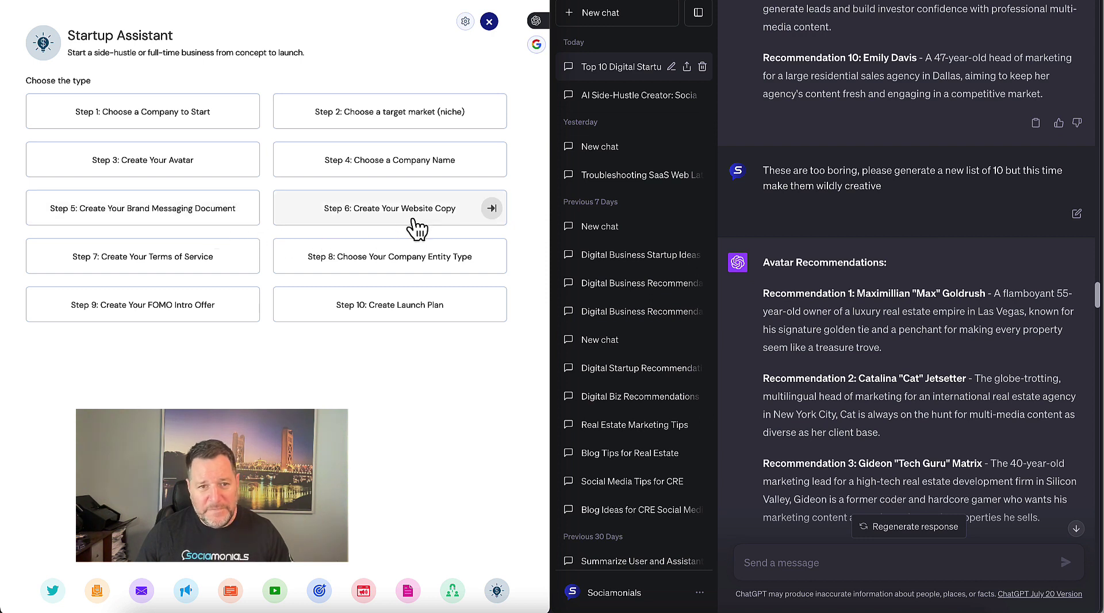
mouse_move(240, 266)
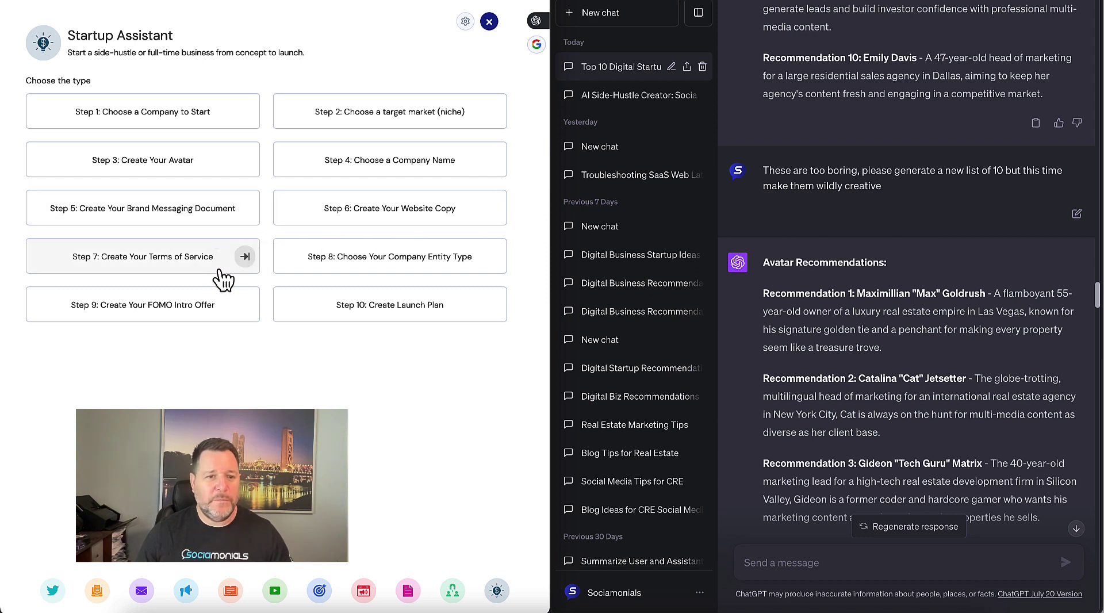
mouse_move(384, 274)
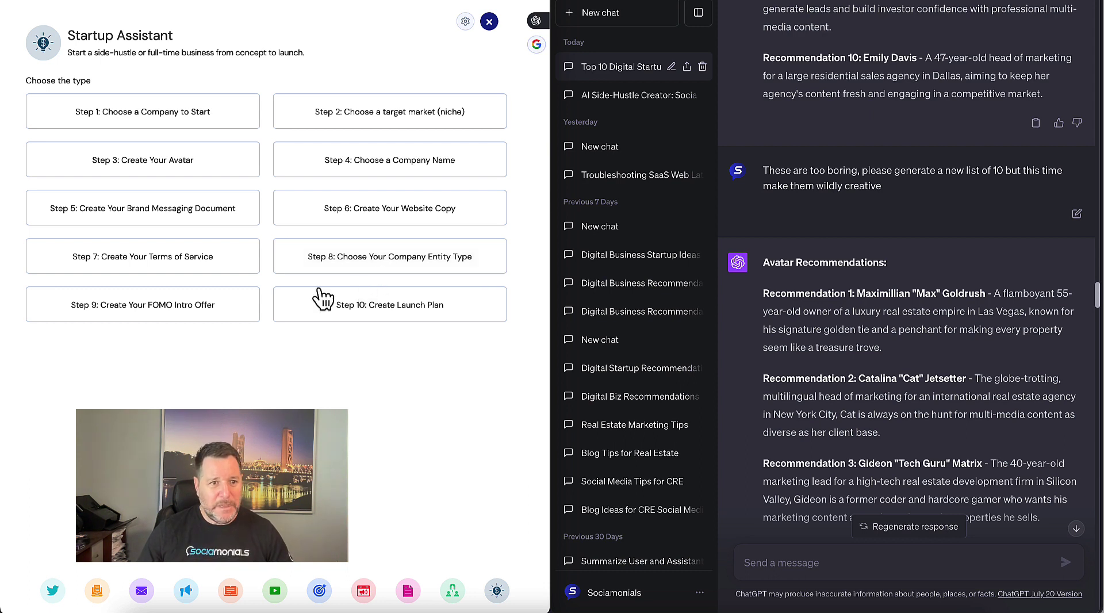
mouse_move(227, 317)
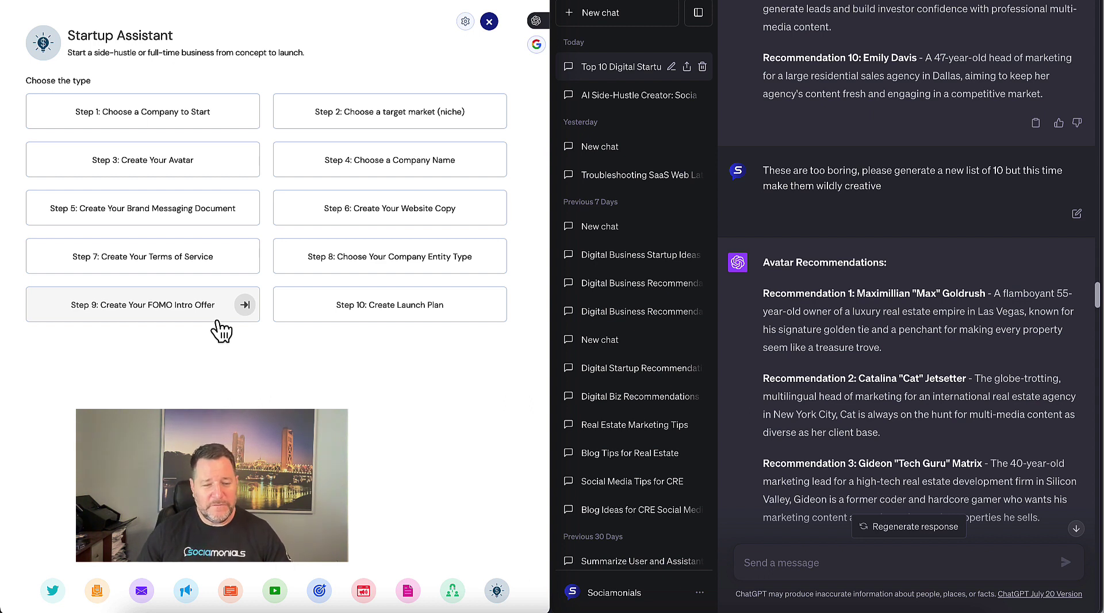
mouse_move(396, 316)
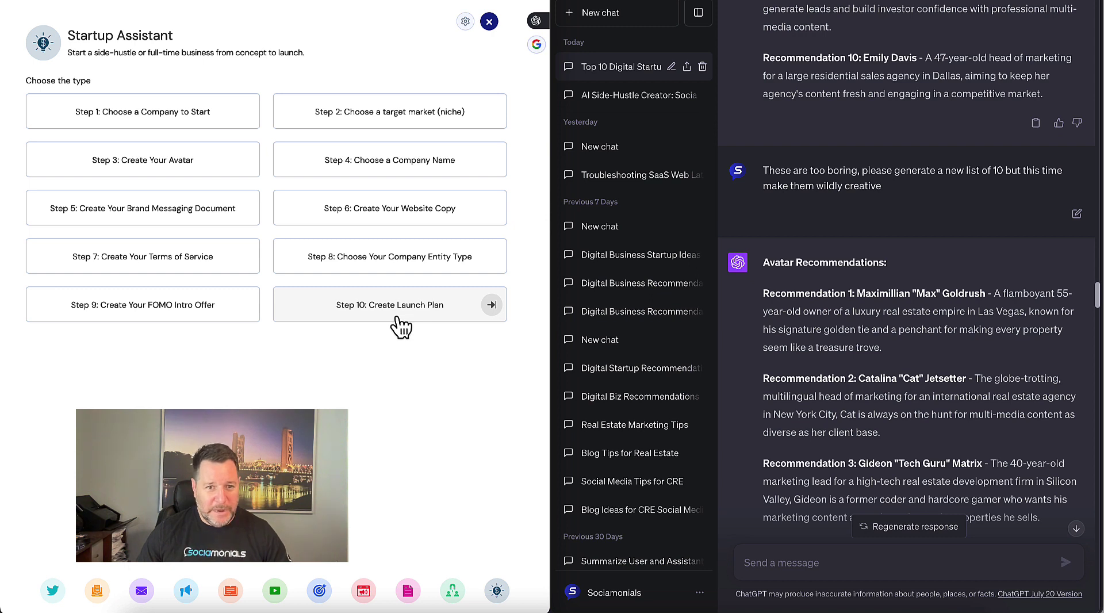